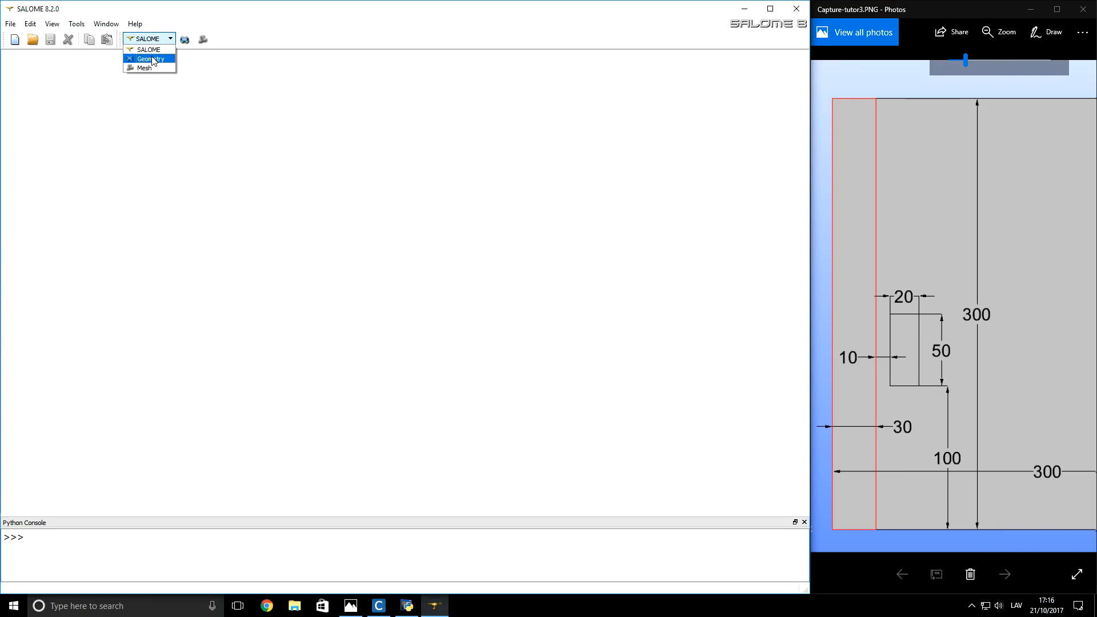
Activate the Geometry module in a new study and create points at (0, 0, 0) and (300, 0, 0).
left_click(288, 326)
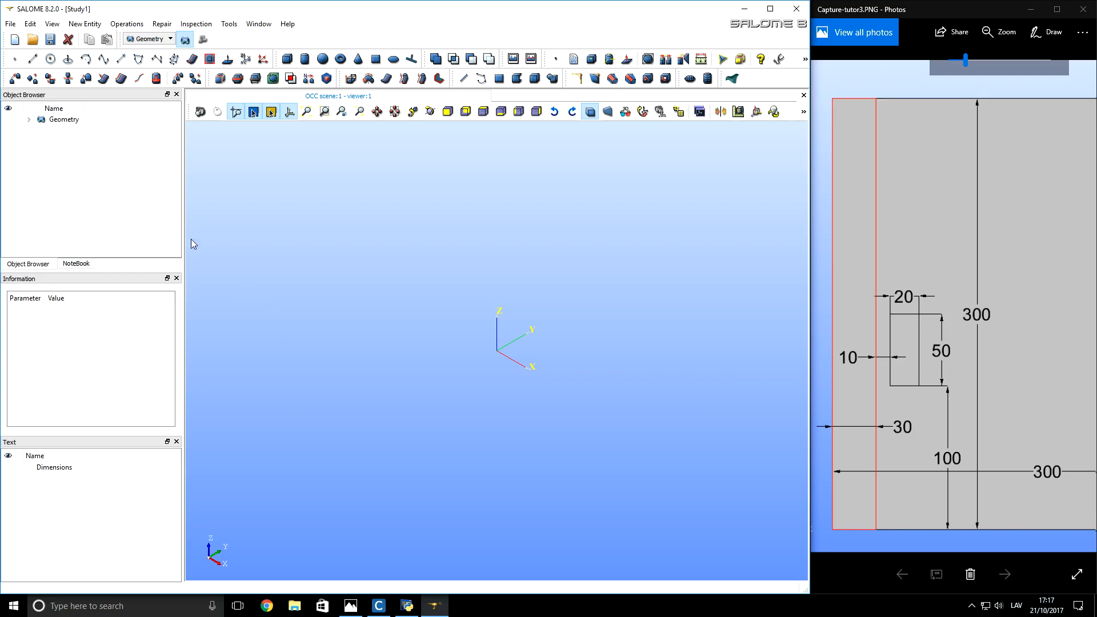
left_click(16, 60)
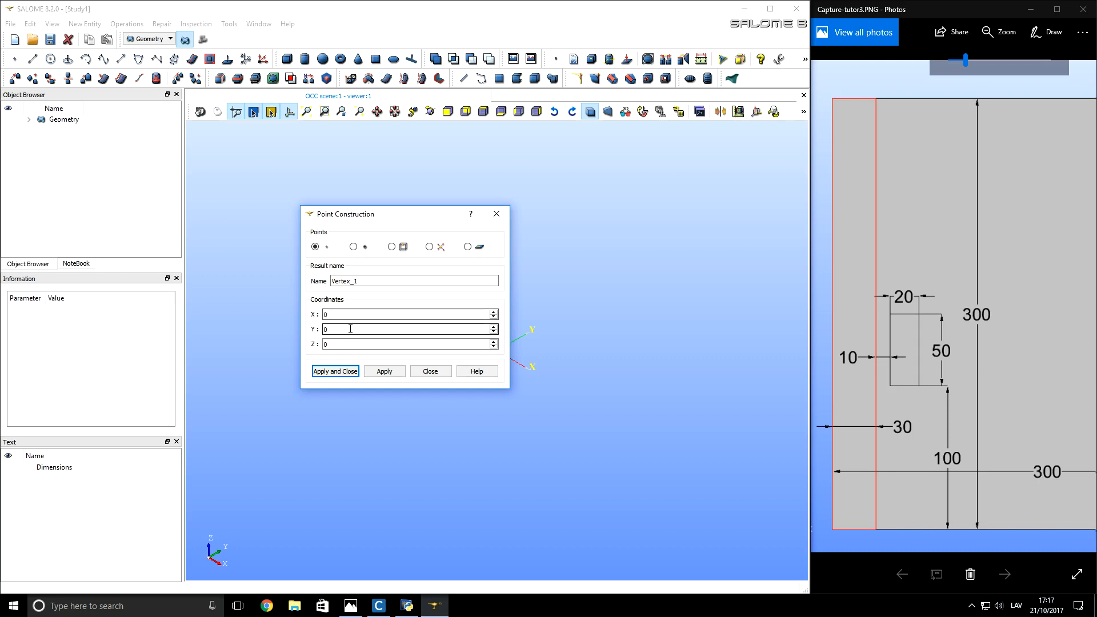
left_click(377, 371)
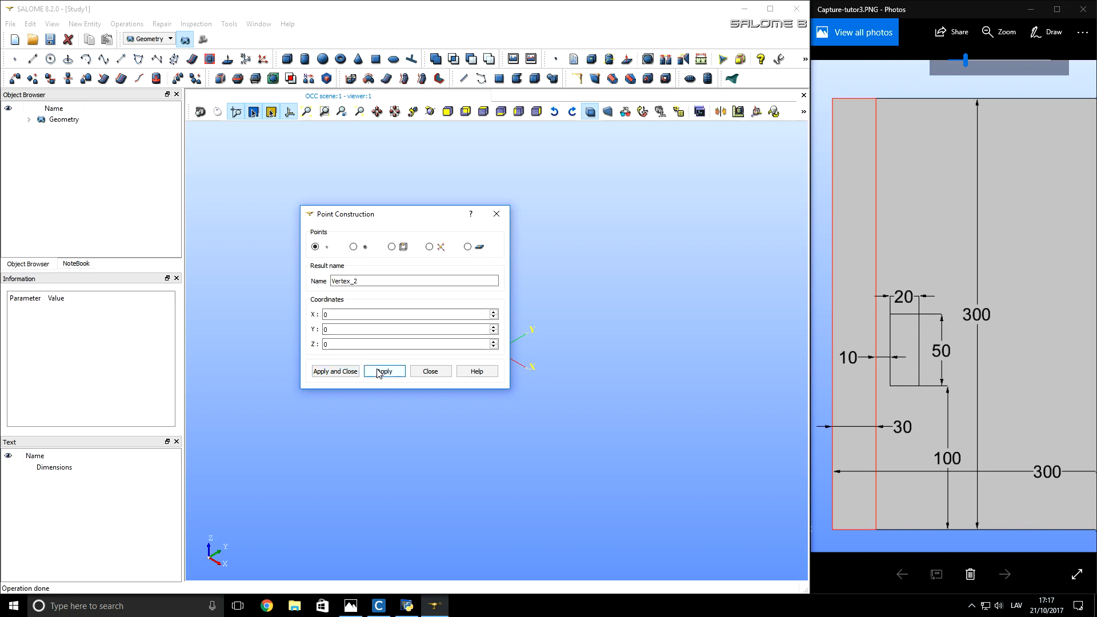
double_click(352, 314)
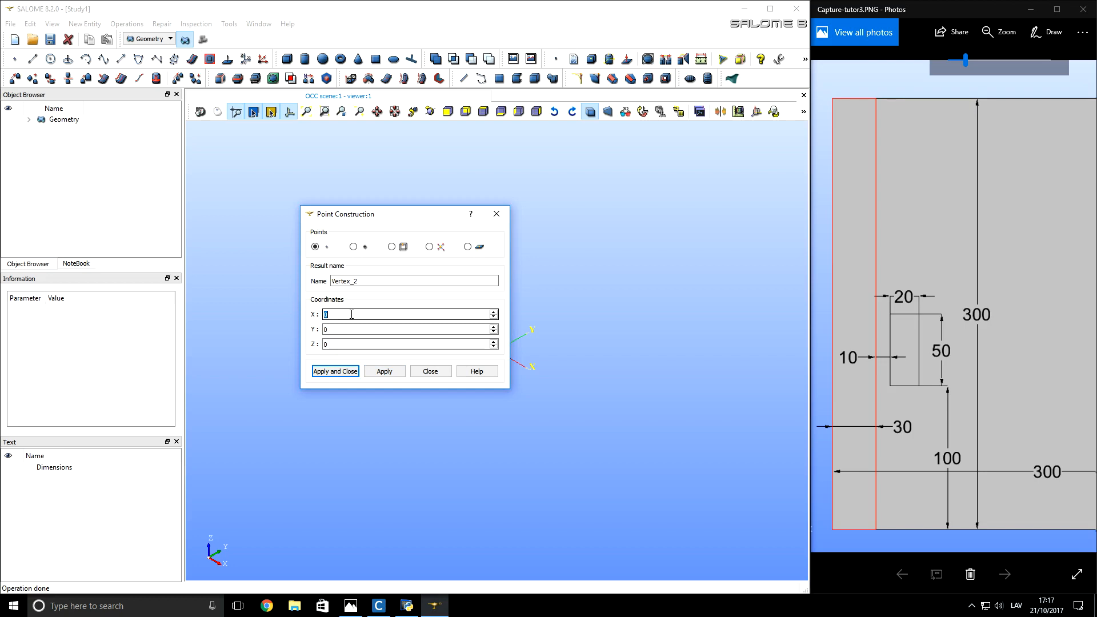
type("300")
left_click(384, 371)
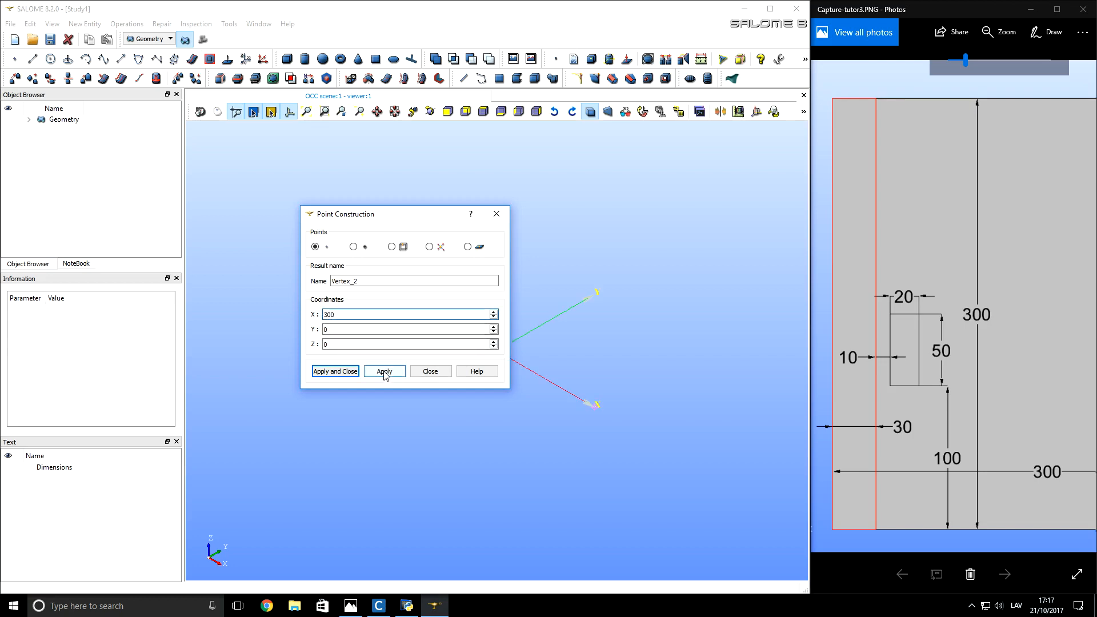
Create the two remaining square corner points at (300, 300, 0) and (0, 300, 0), and finish point construction.
double_click(346, 329)
type("300")
left_click(383, 370)
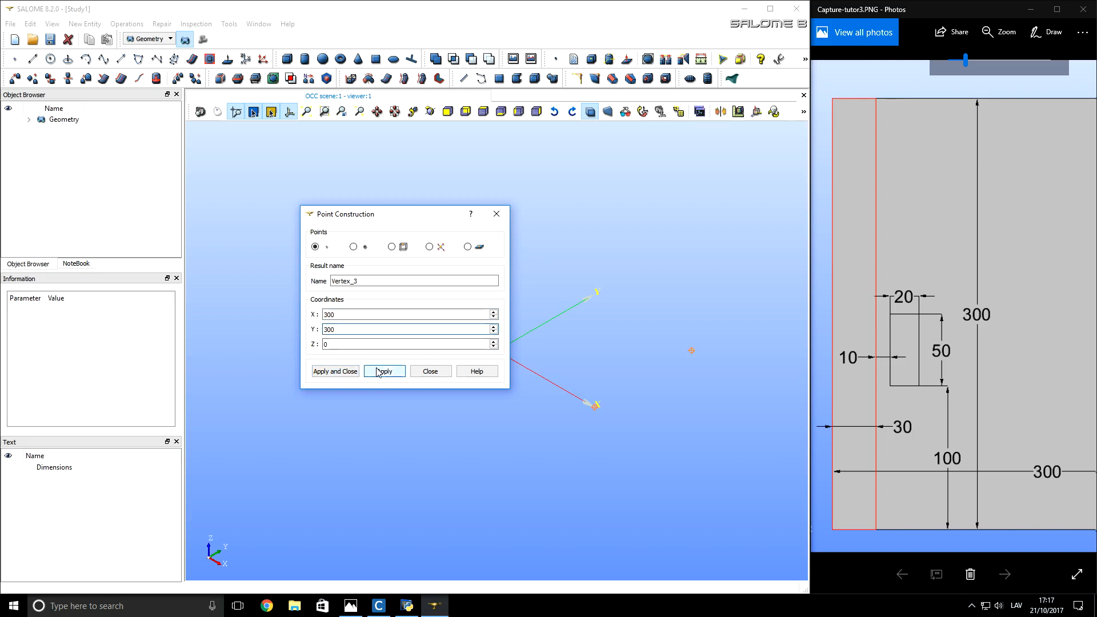
double_click(345, 315)
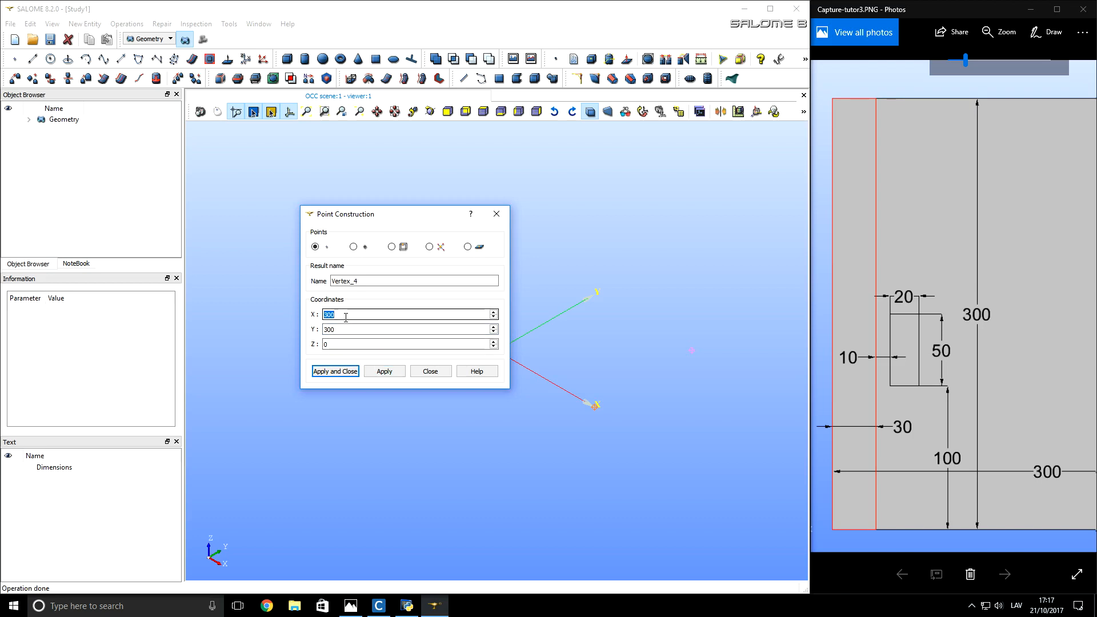
type("0")
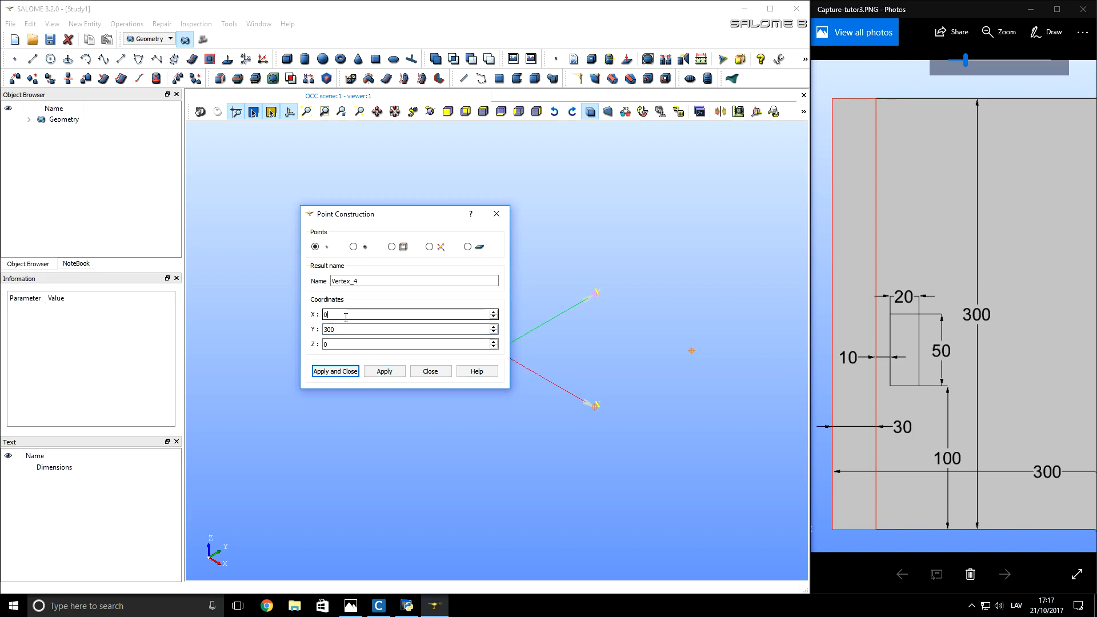
left_click(348, 372)
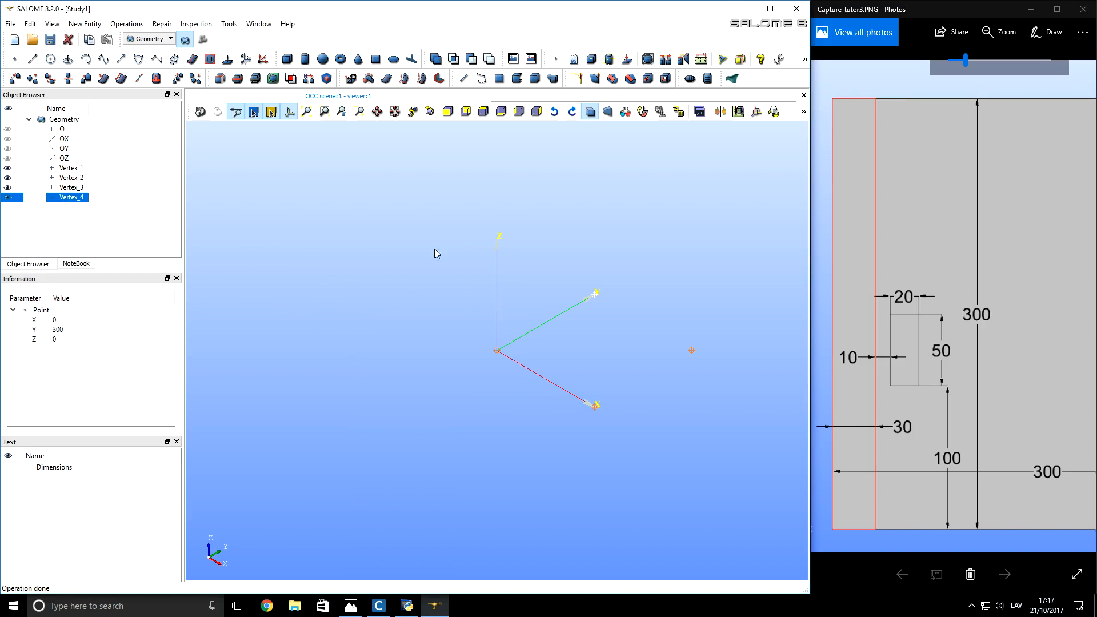
Show the points from the top view and hide the coordinate trihedron.
left_click(483, 111)
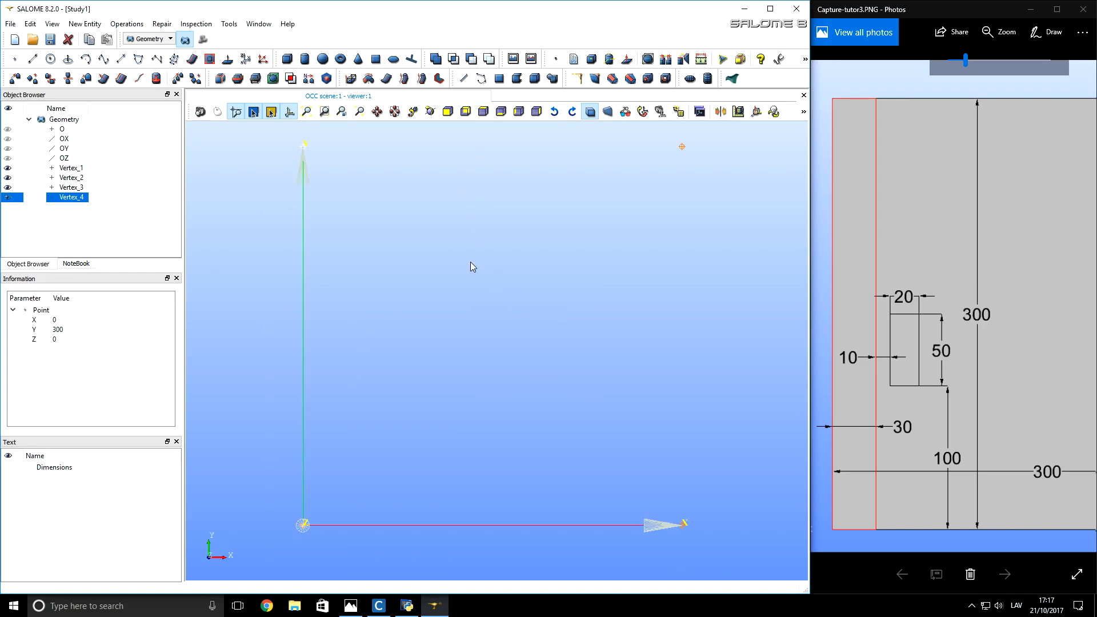
left_click(290, 114)
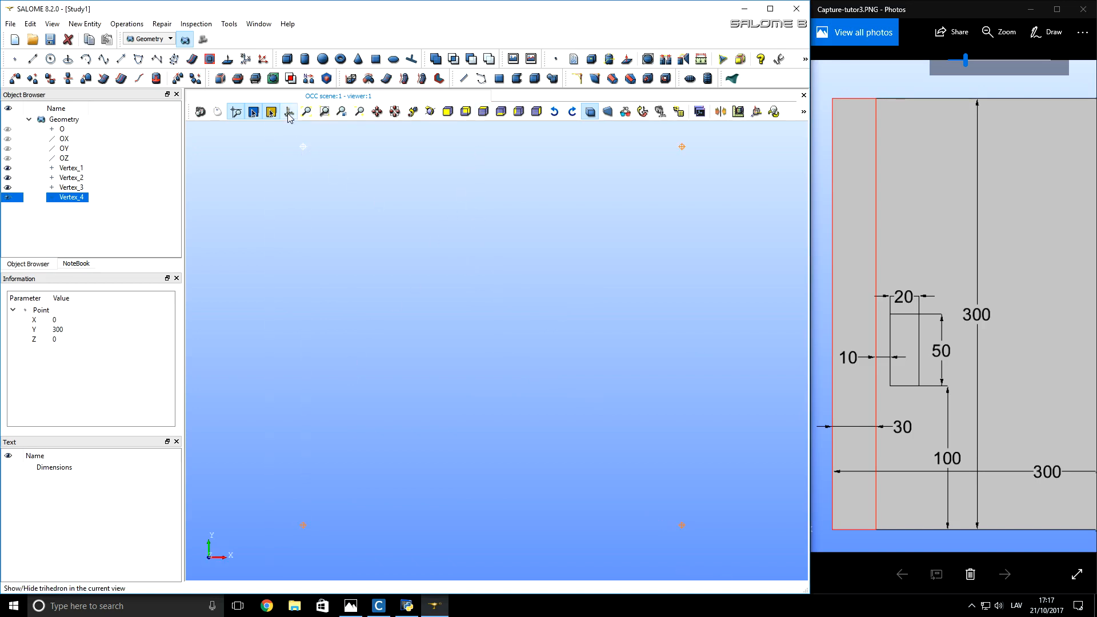
left_click(356, 316)
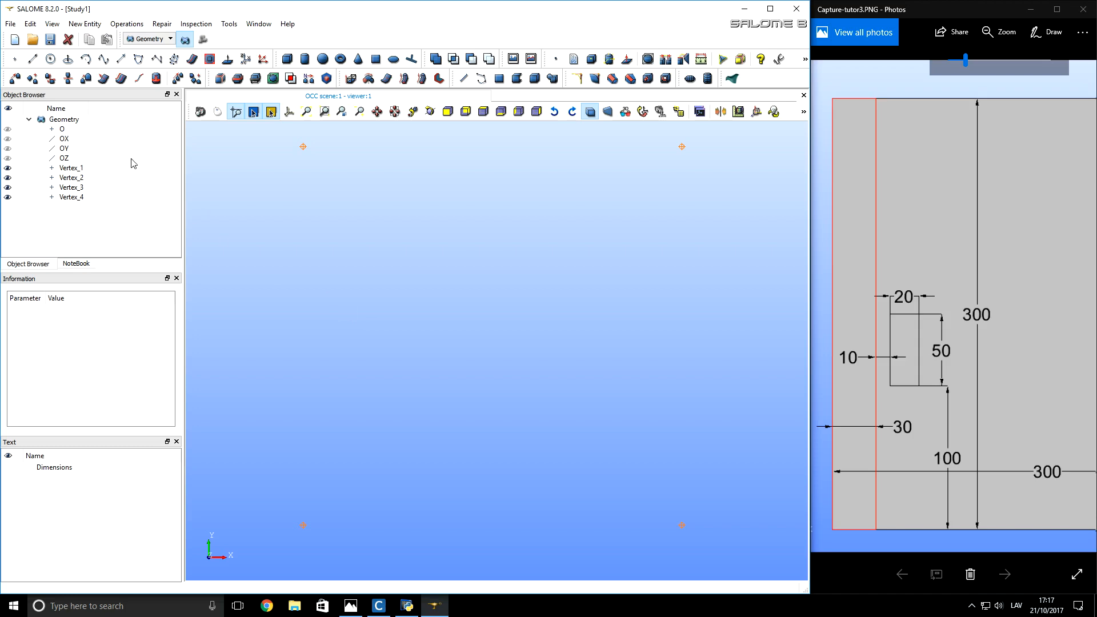
Create lines from the origin point to (0, 300, 0) and from there to (300, 300, 0).
left_click(33, 60)
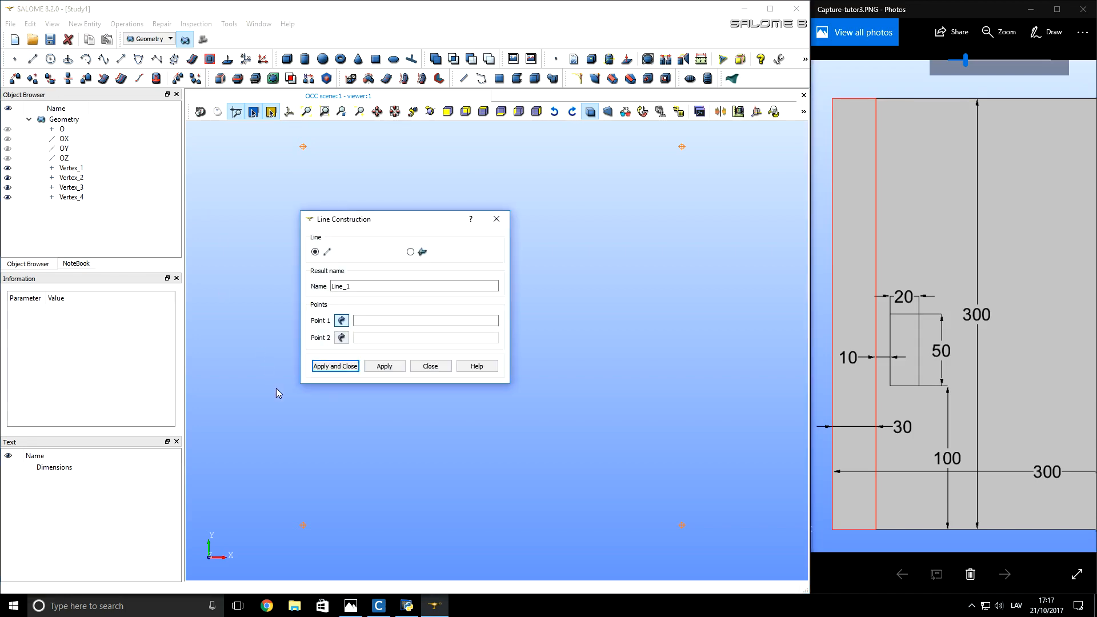
left_click(303, 525)
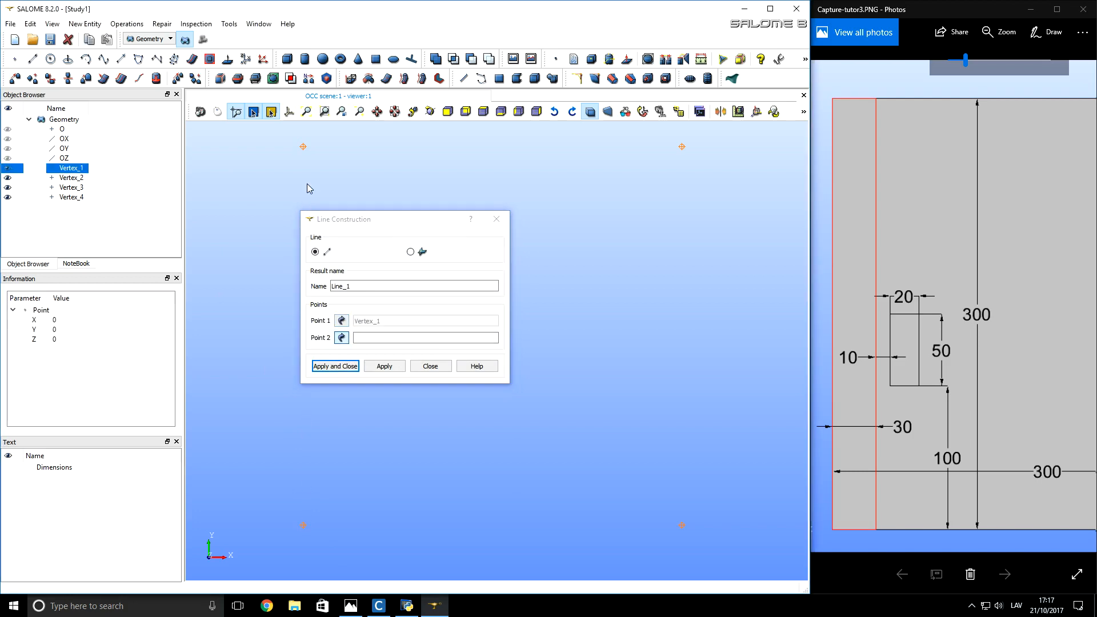
left_click(303, 146)
left_click(384, 366)
left_click(682, 147)
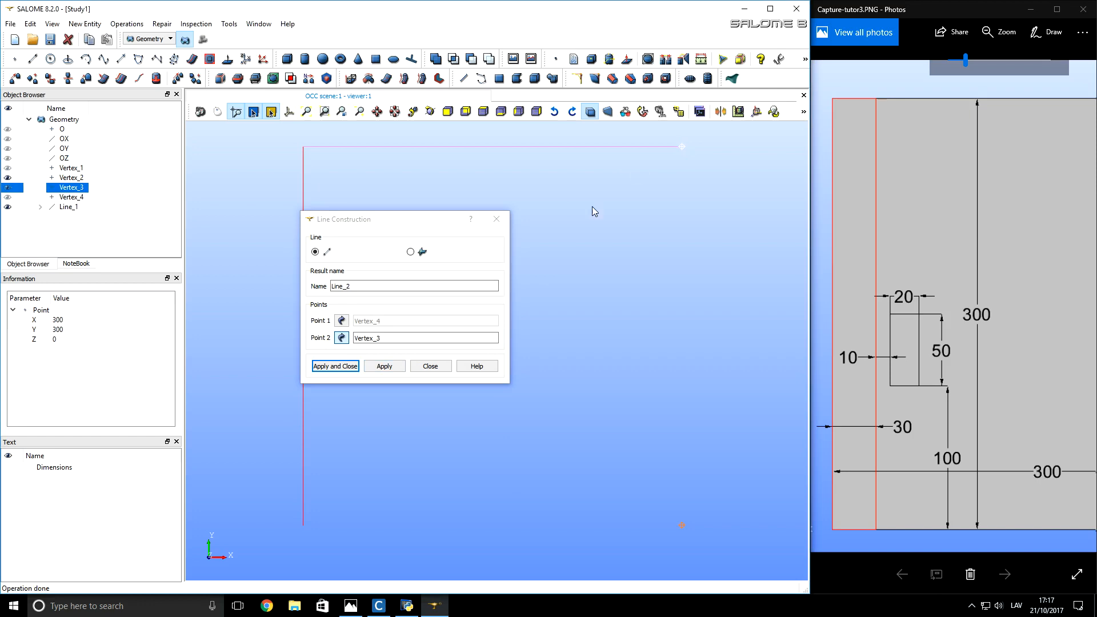
left_click(384, 366)
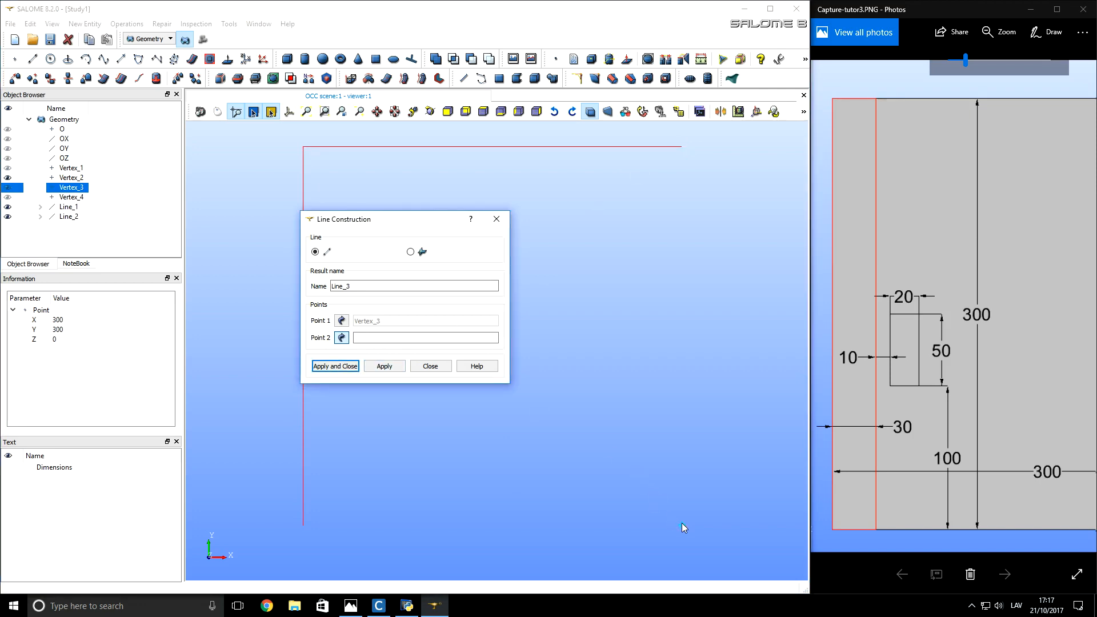
Close the square outline with lines from (300, 300, 0) to (300, 0, 0) and from there to the origin.
left_click(681, 525)
left_click(384, 366)
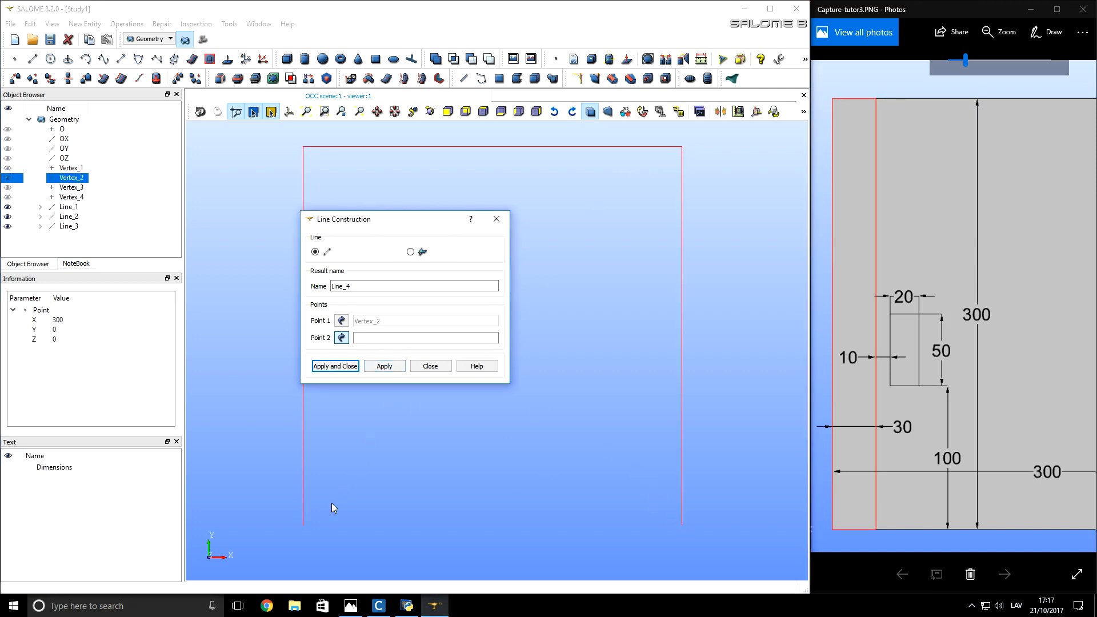
left_click(304, 523)
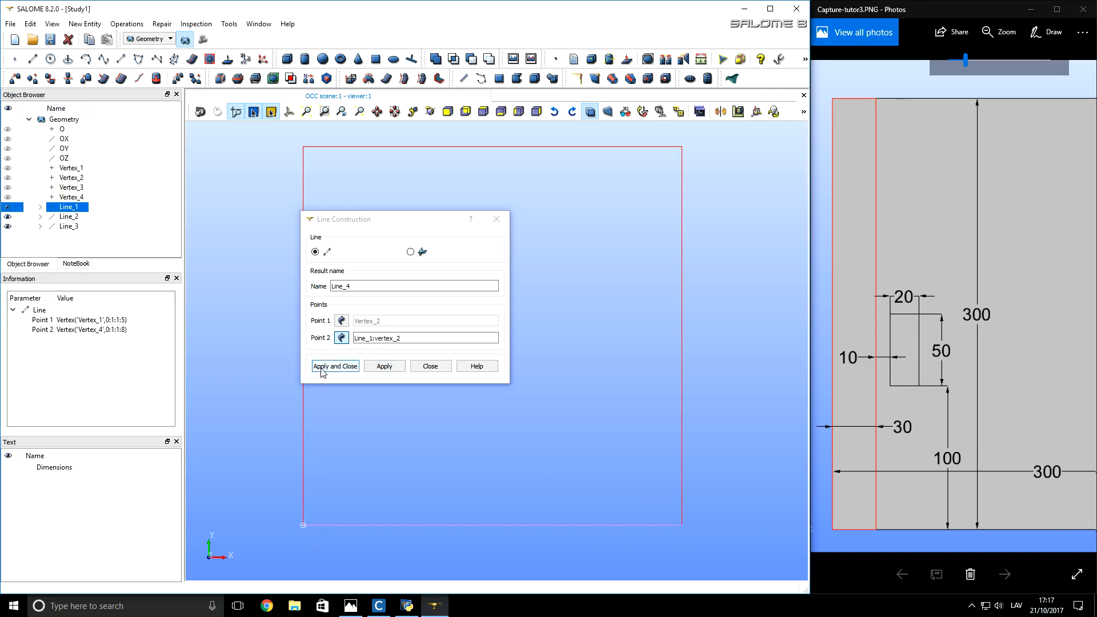
left_click(384, 366)
key("Escape")
Build a planar face from the four lines of the square outline.
left_click(277, 532)
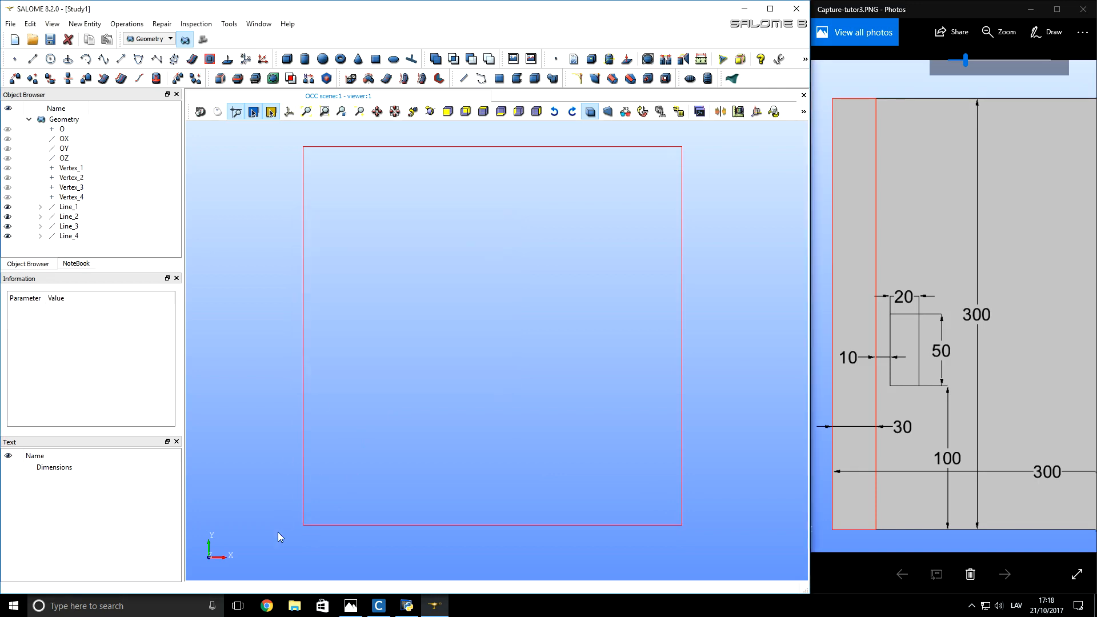
left_click_drag(275, 541, 714, 135)
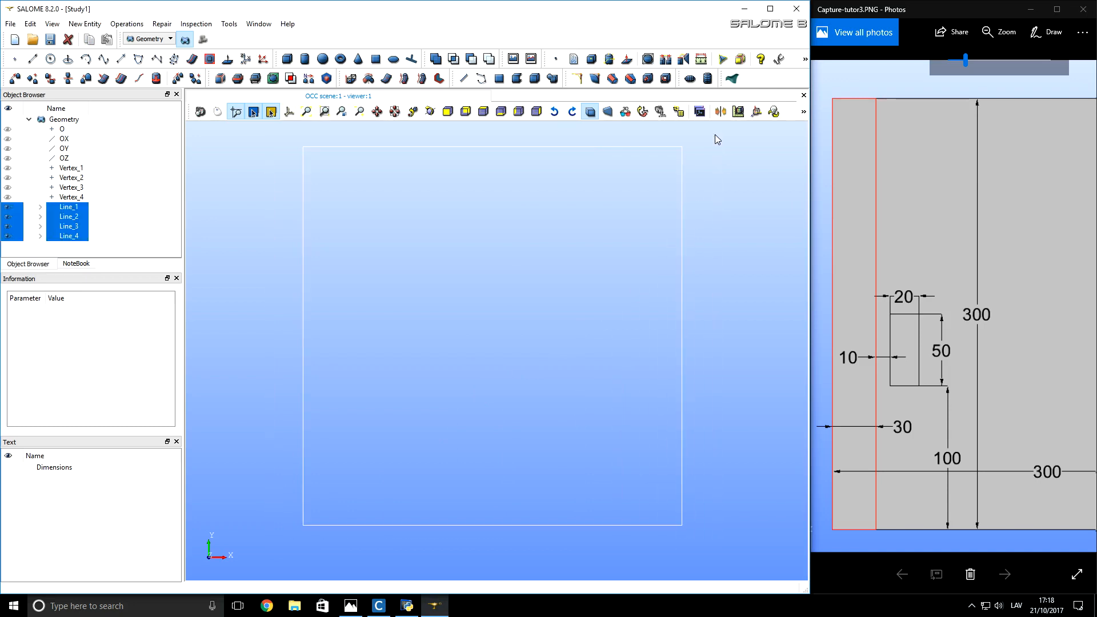
left_click(501, 80)
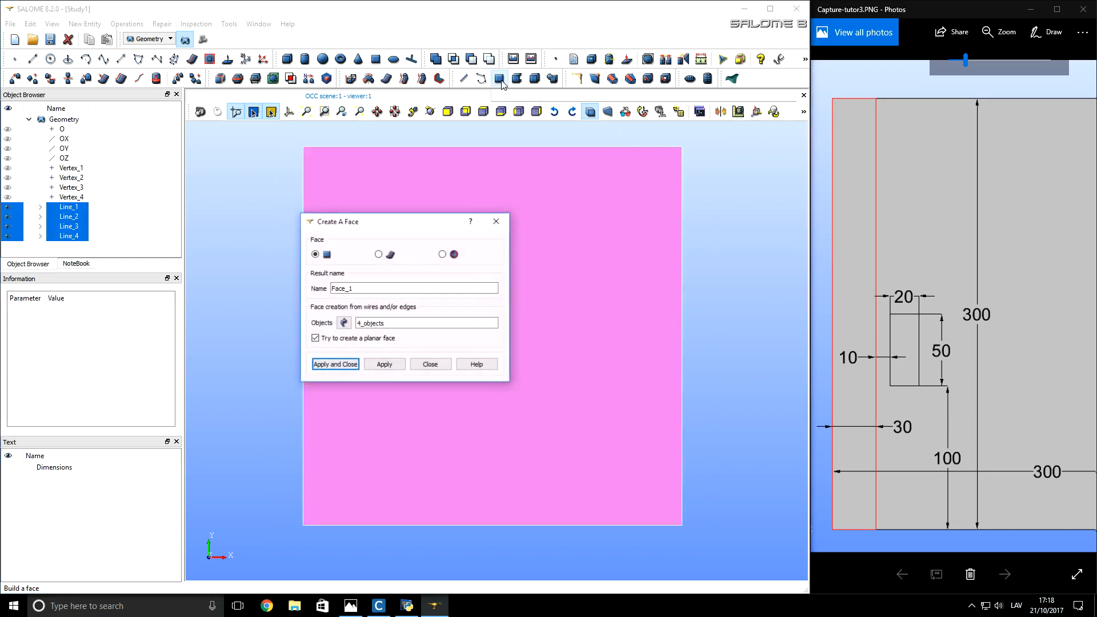
left_click(335, 363)
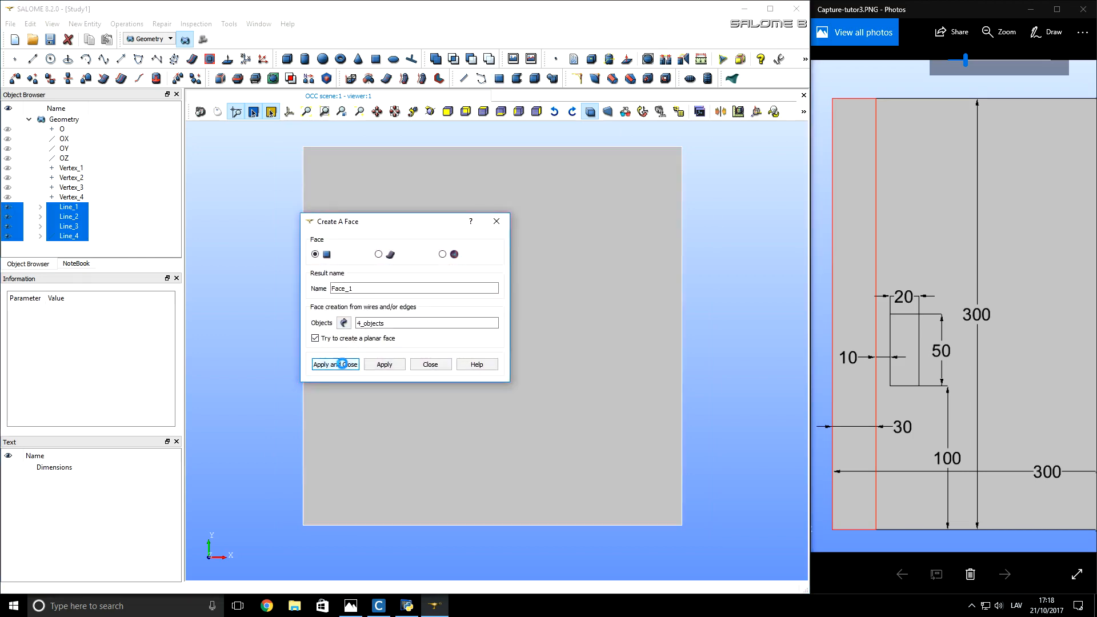
left_click(282, 383)
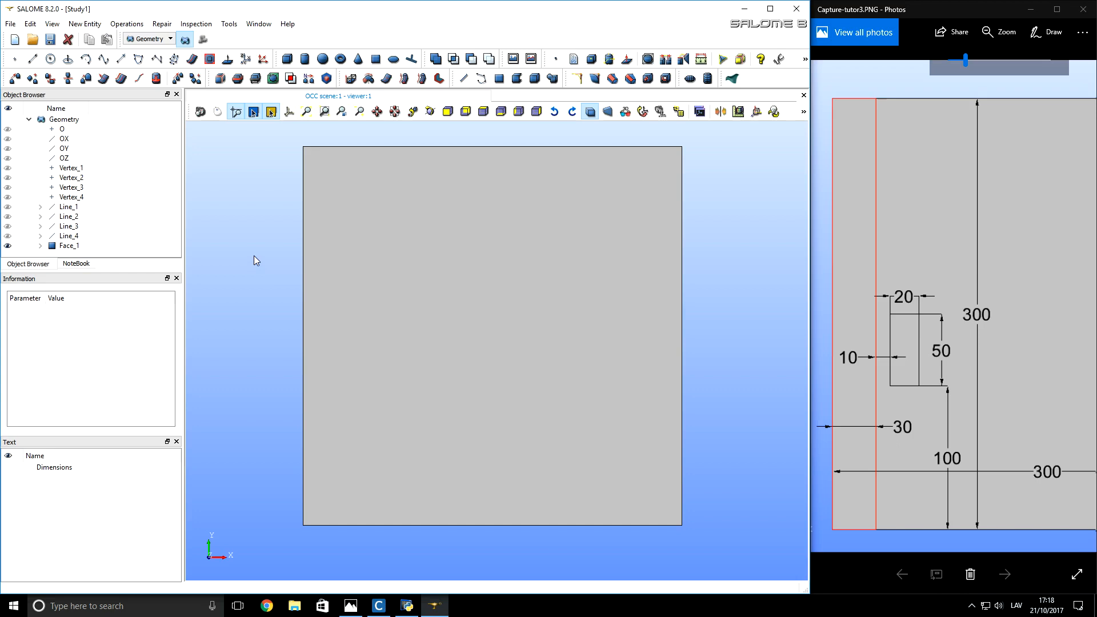
Create points at (30, 0, 0) and (30, 300, 0) on the lower and upper edges of the square face.
left_click(18, 63)
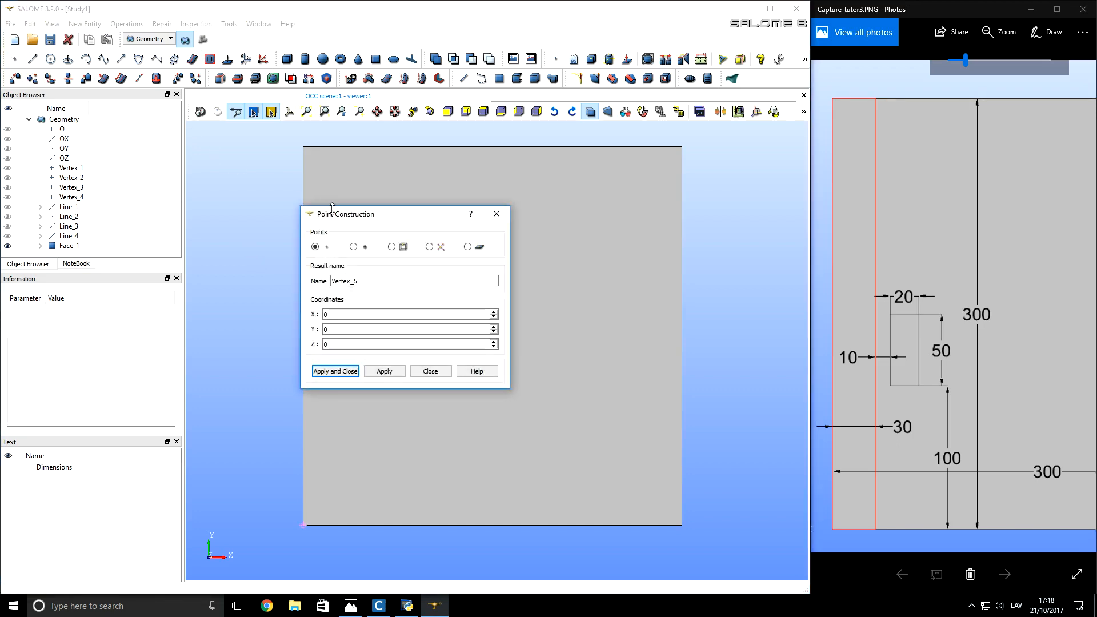
left_click(350, 314)
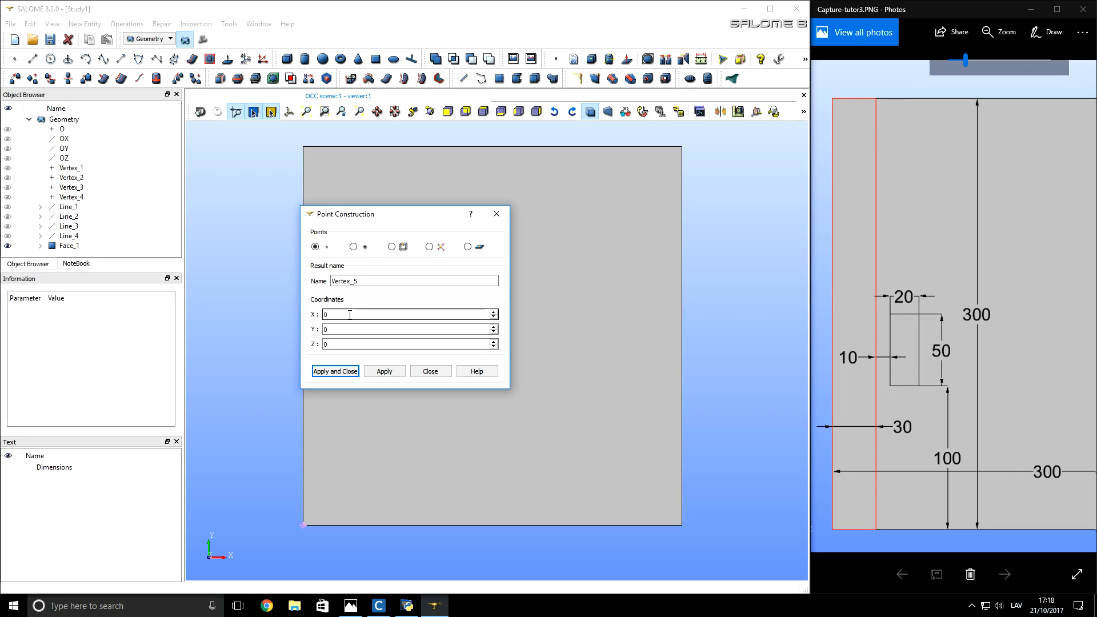
double_click(350, 315)
type("30")
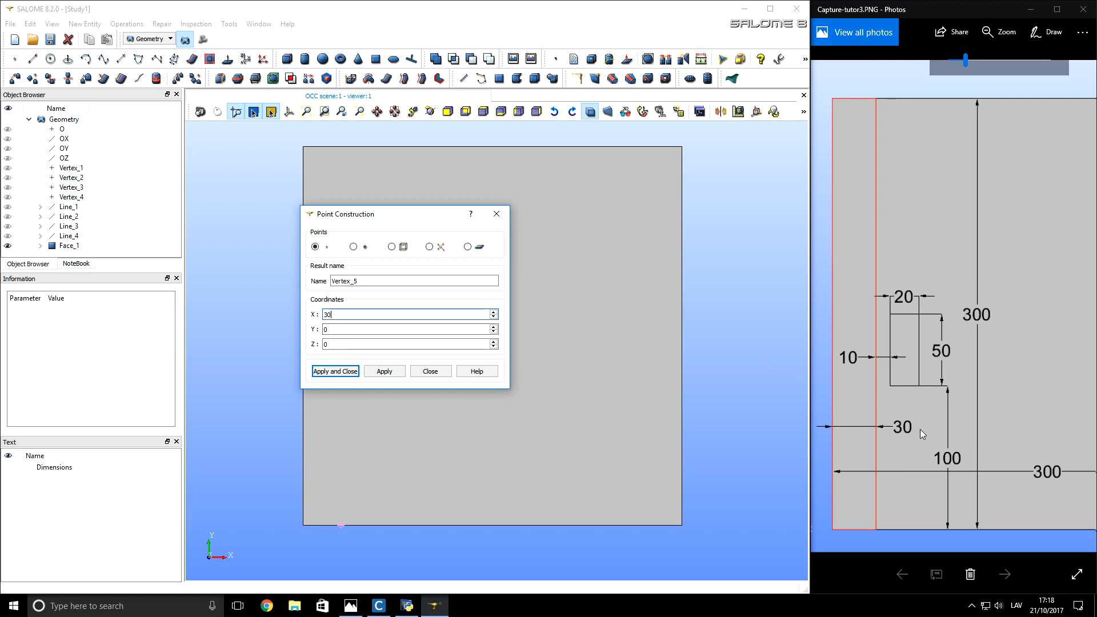
left_click(384, 372)
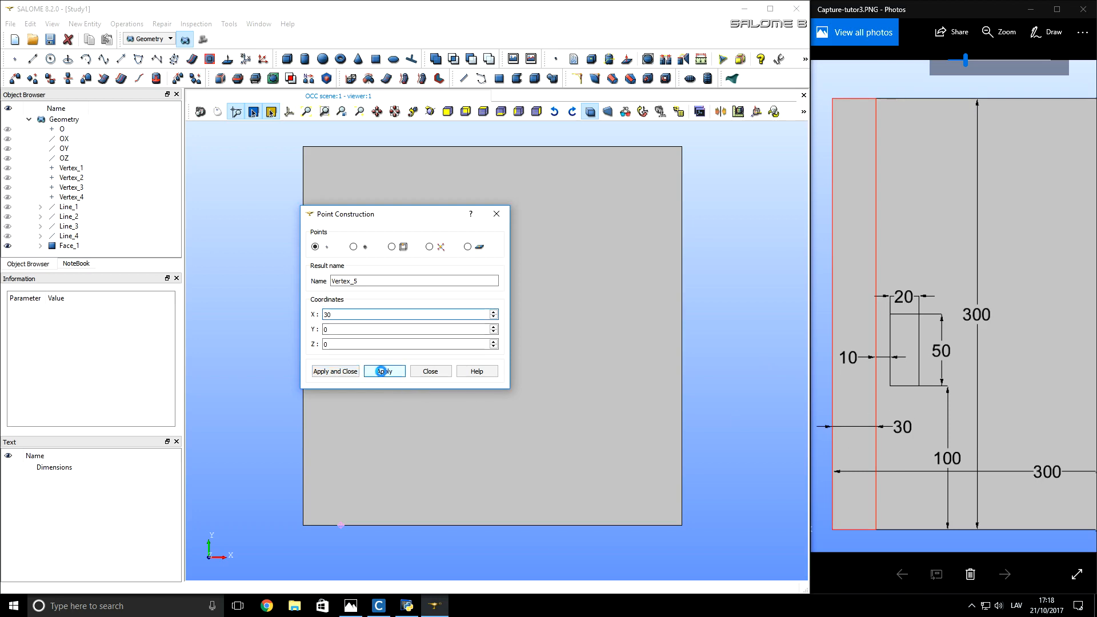
double_click(349, 329)
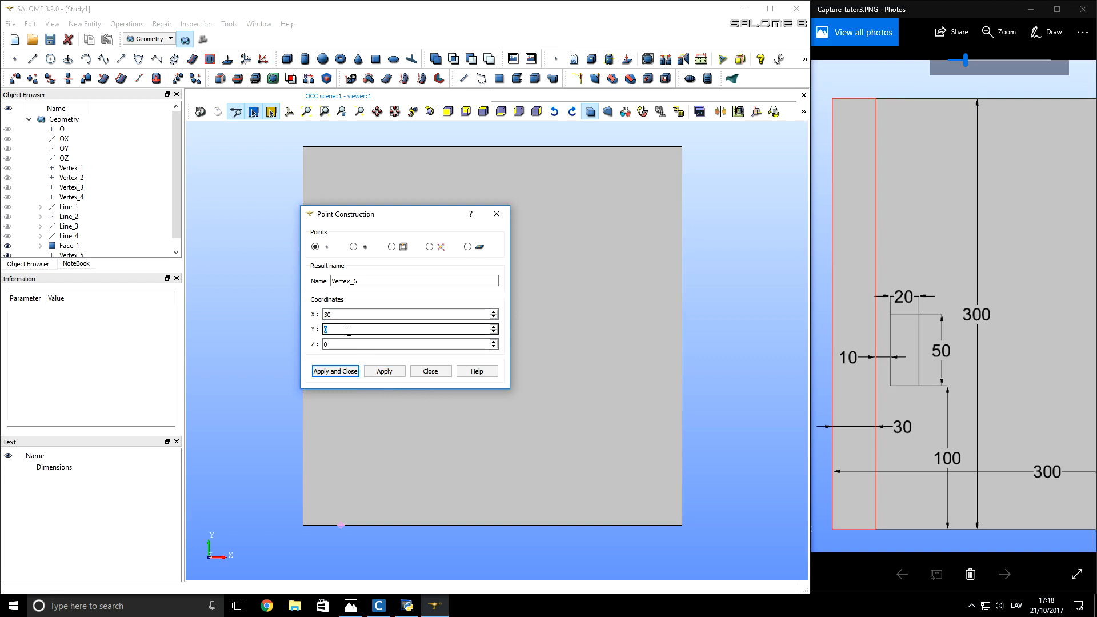
type("300")
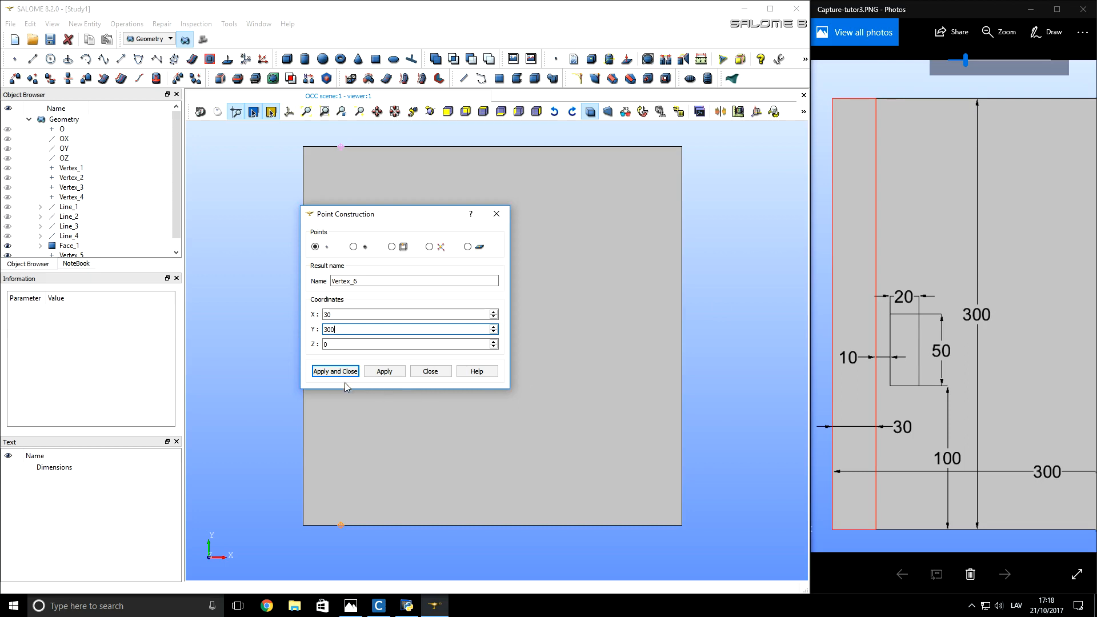
left_click(331, 371)
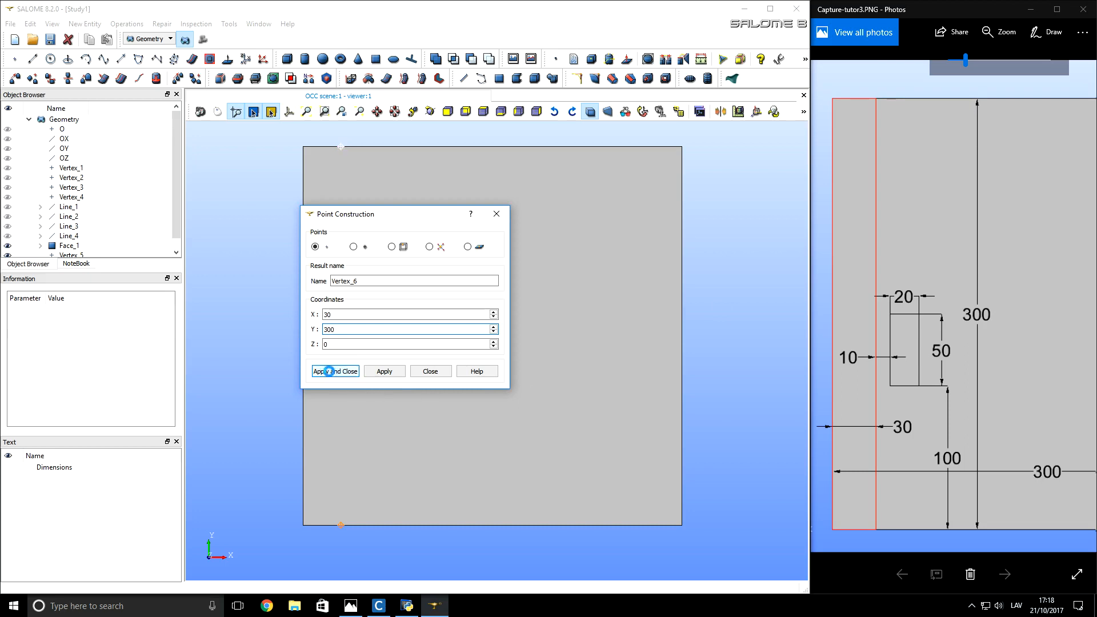
Create a vertical line across the face between the points (30, 300, 0) and (30, 0, 0).
left_click(275, 381)
left_click(33, 59)
left_click(340, 147)
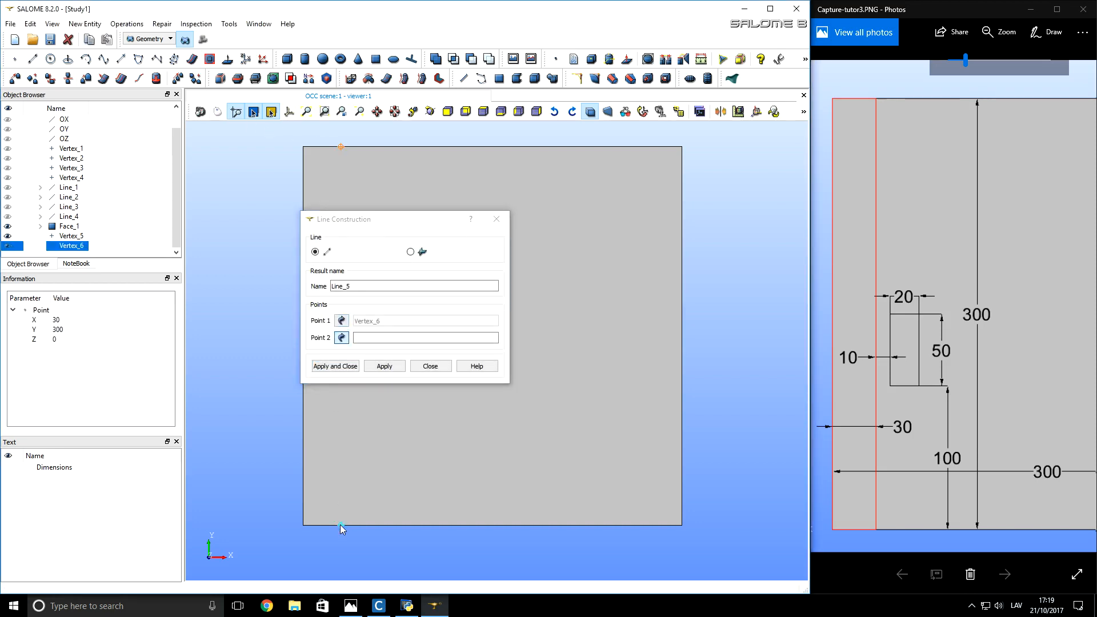
left_click(341, 524)
left_click(336, 369)
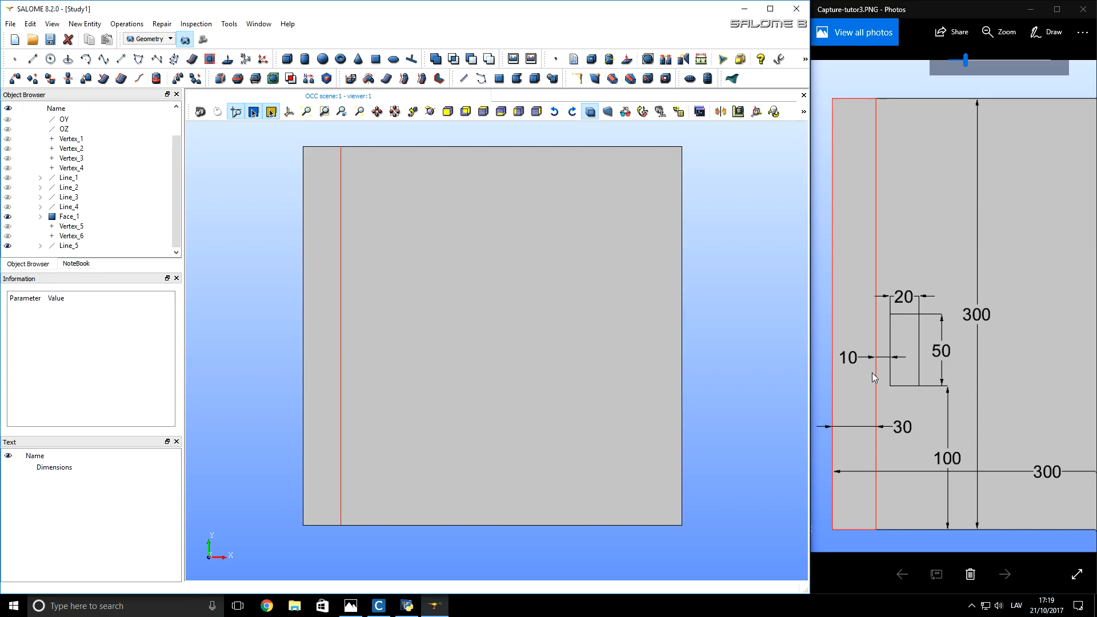
Create points at (40, 100, 0) and (60, 100, 0) for the lower corners of the inner rectangle.
left_click(15, 59)
left_click(369, 314)
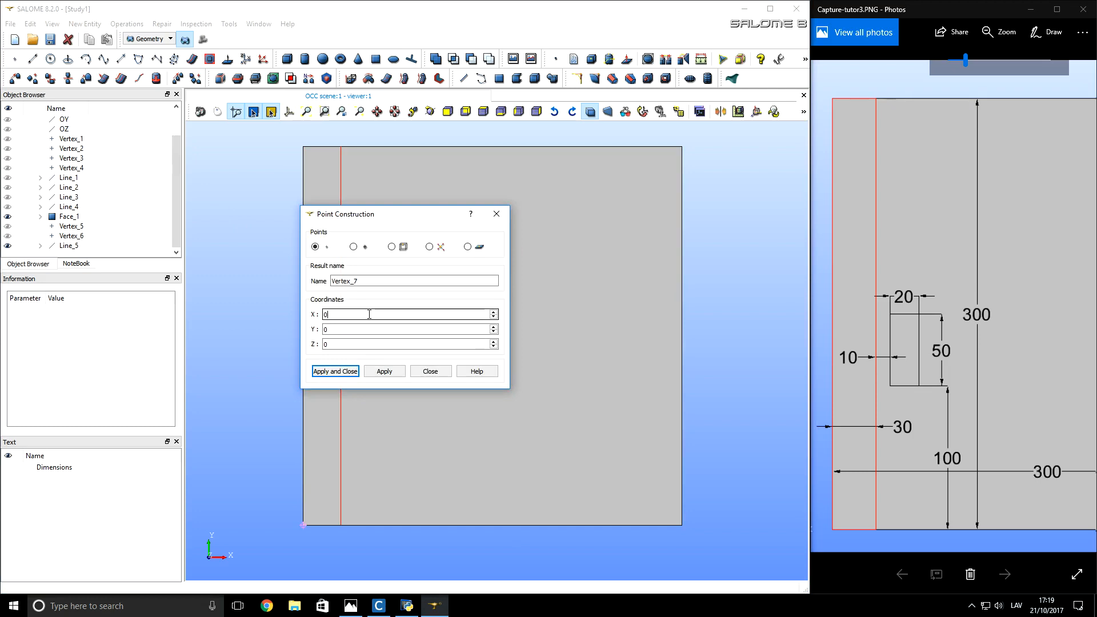
type("40")
key("Tab")
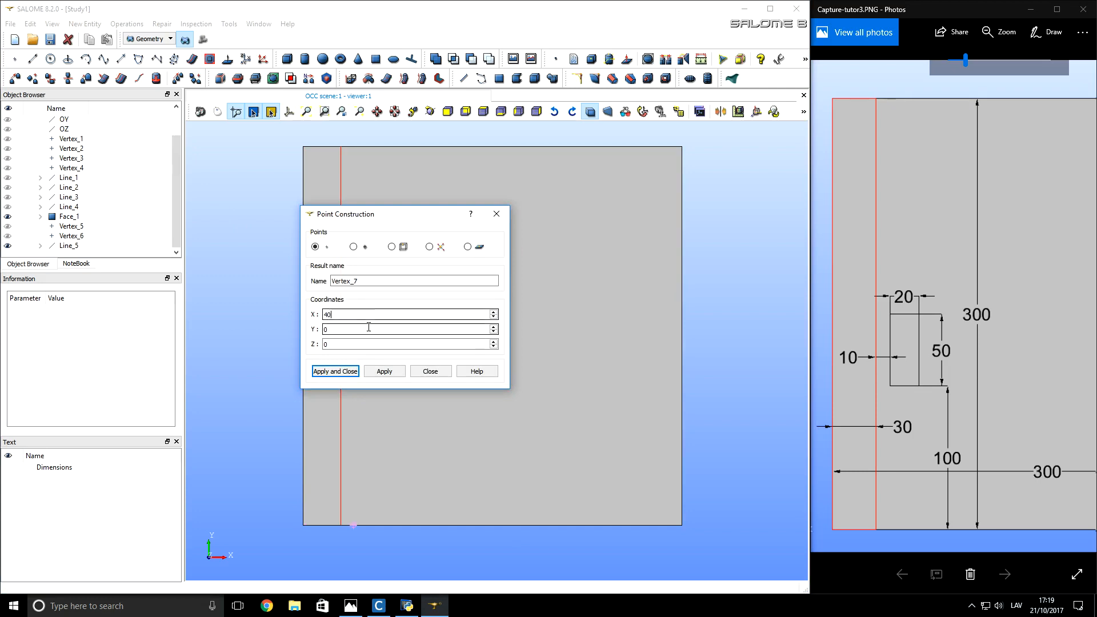
type("100")
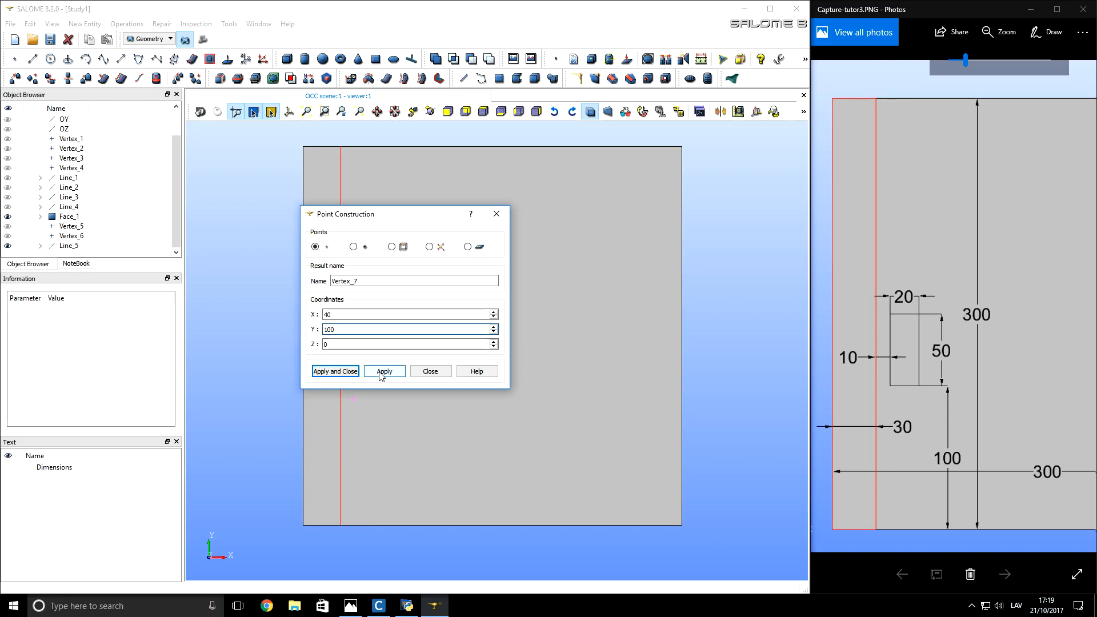
left_click(381, 373)
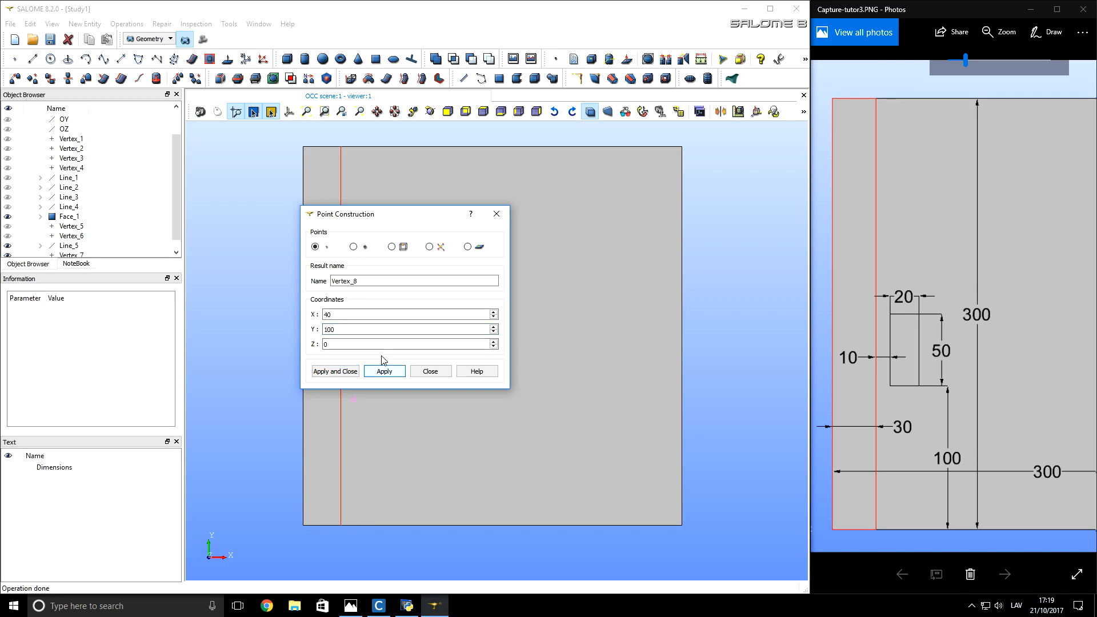
left_click_drag(390, 220, 487, 180)
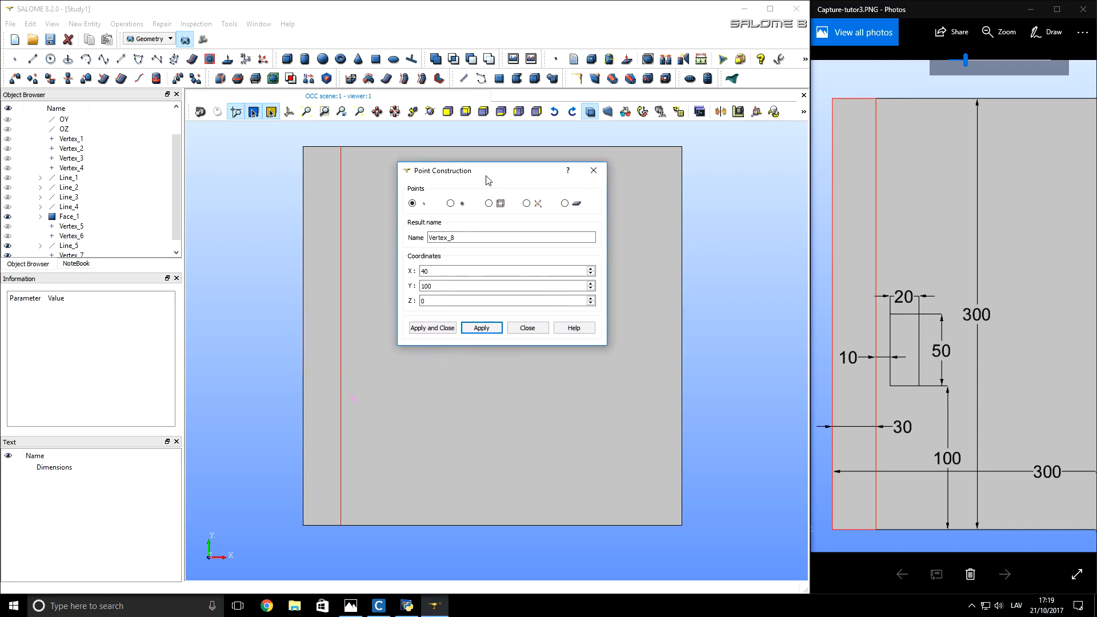
double_click(446, 272)
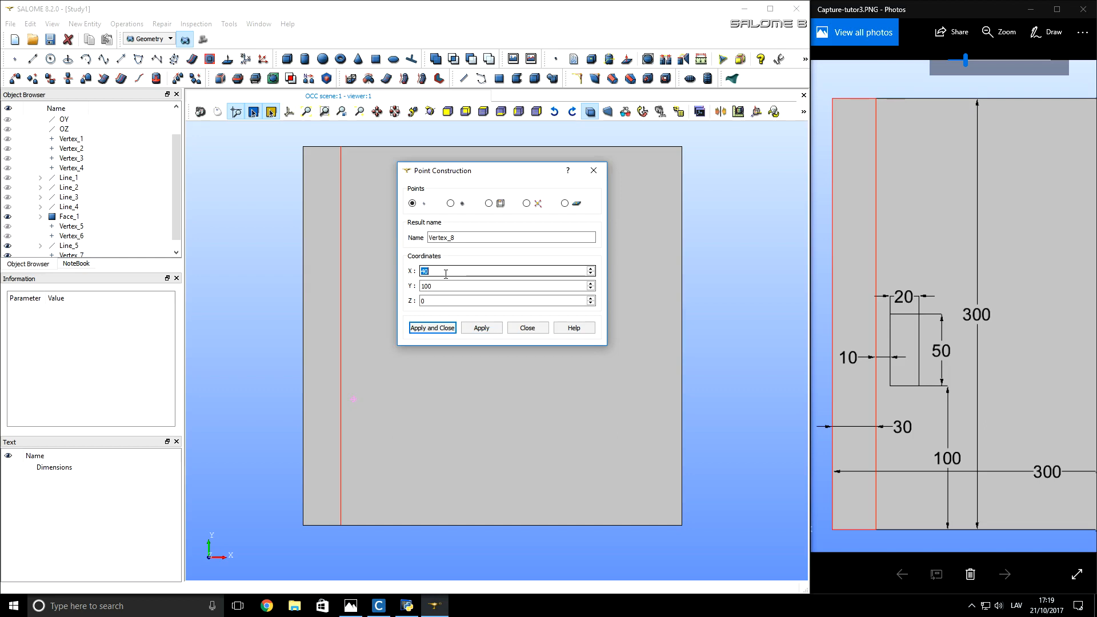
type("60")
left_click(482, 327)
Create points at (60, 150, 0) and (40, 150, 0) for the upper corners of the inner rectangle.
double_click(442, 286)
type("150")
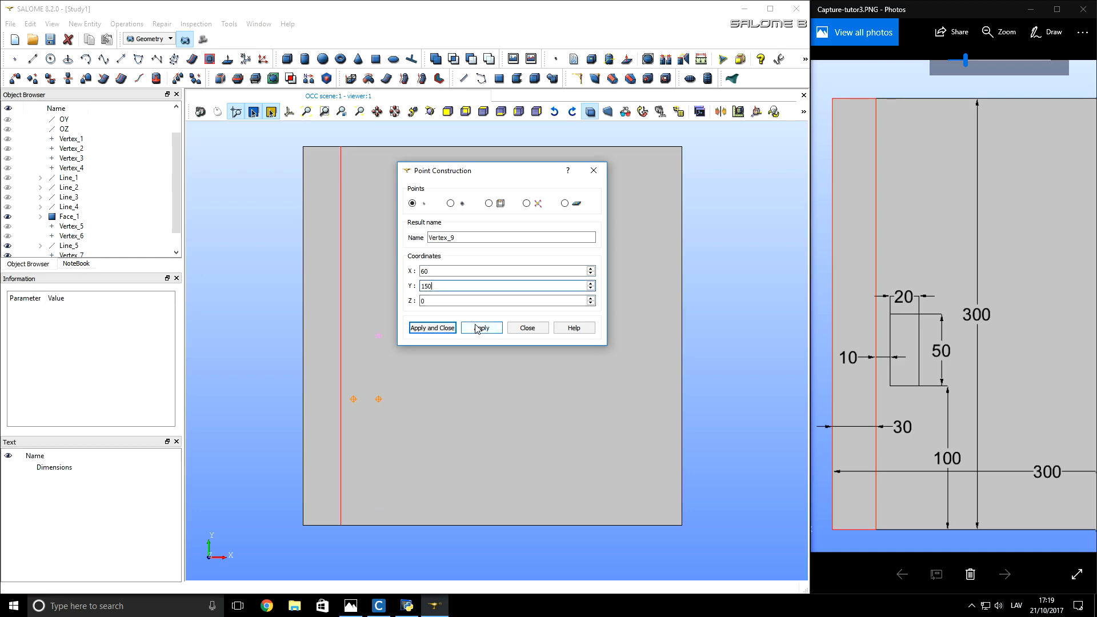
left_click(478, 328)
double_click(452, 271)
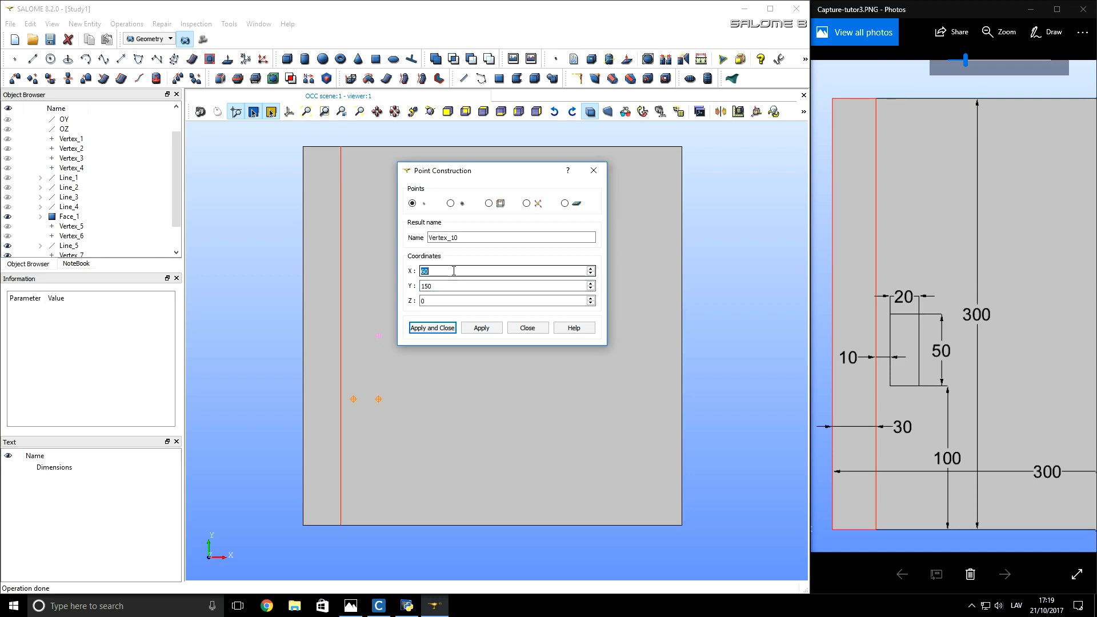
type("40")
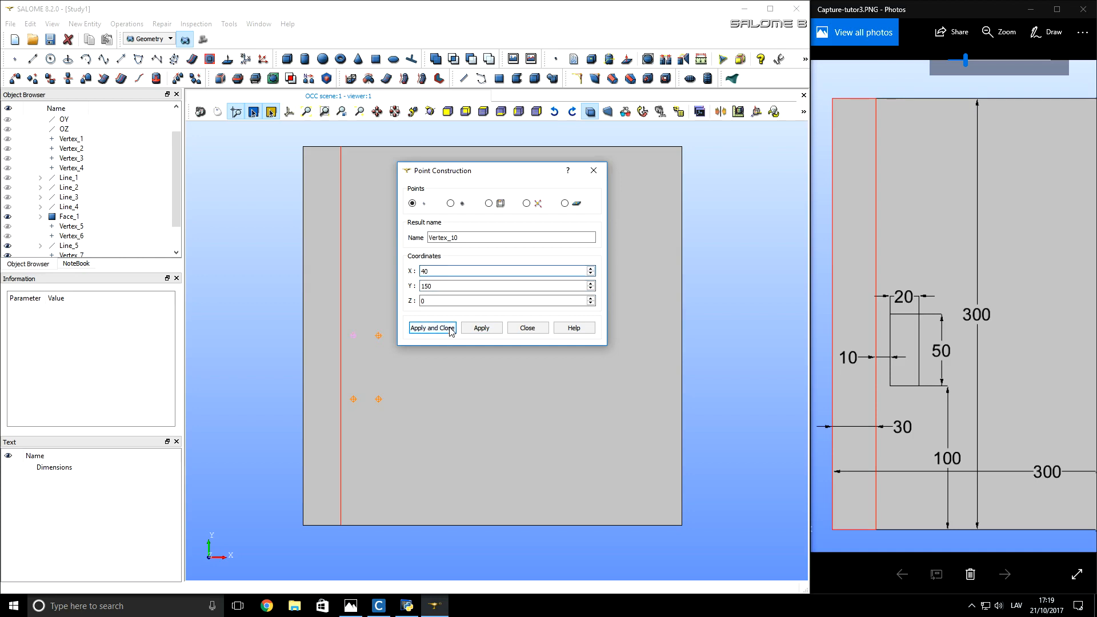
left_click(451, 329)
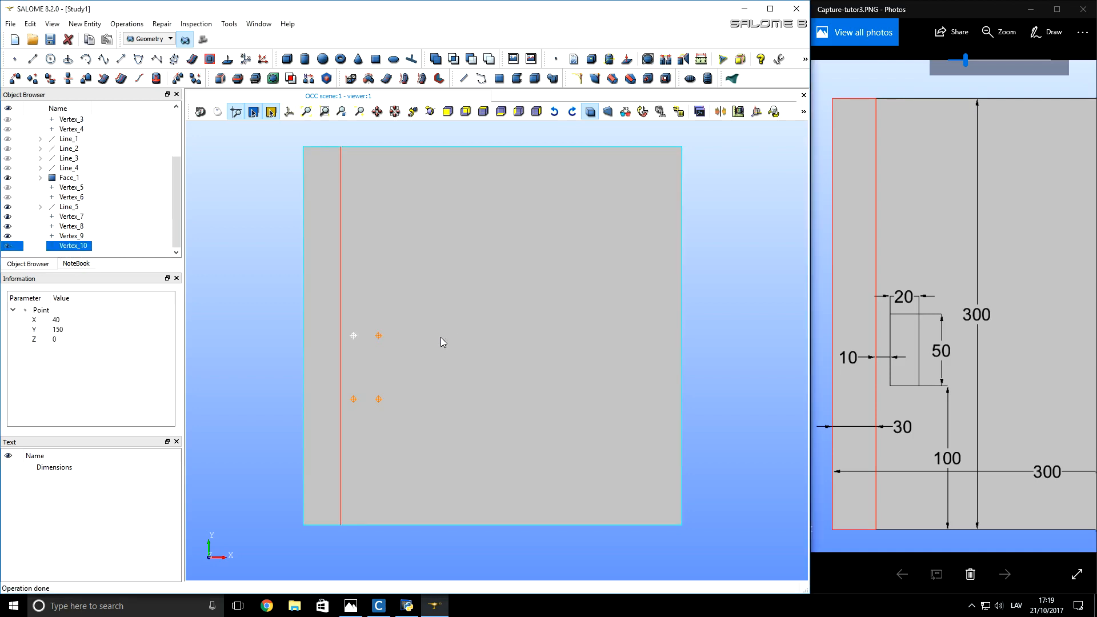
left_click(295, 392)
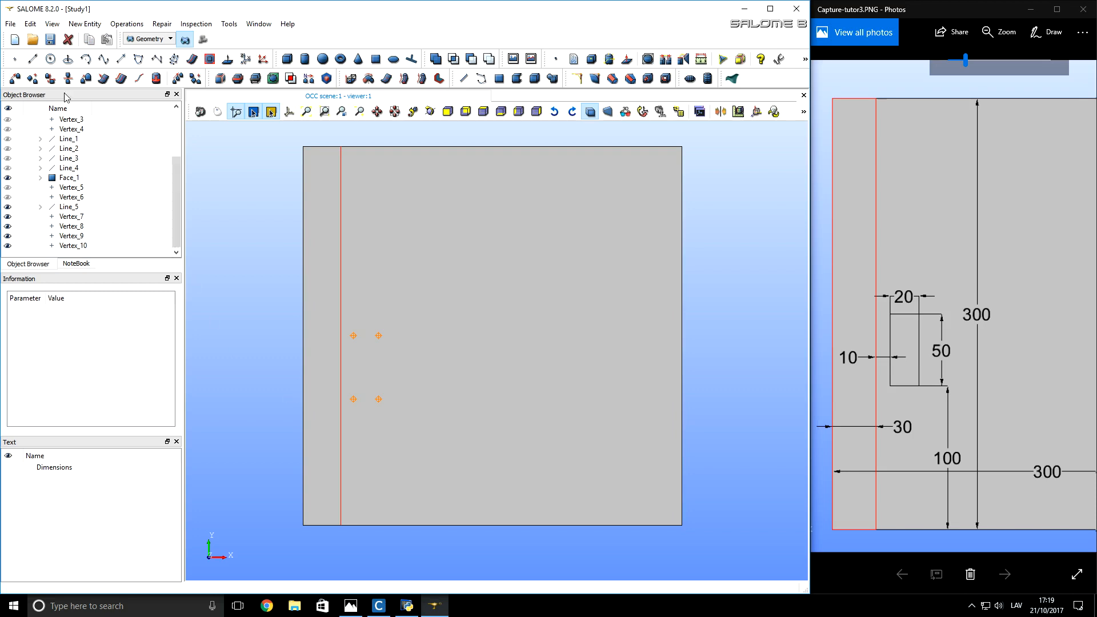
Create lines from (40, 100, 0) to (40, 150, 0) and from there to (60, 150, 0) along the inner rectangle.
left_click(33, 59)
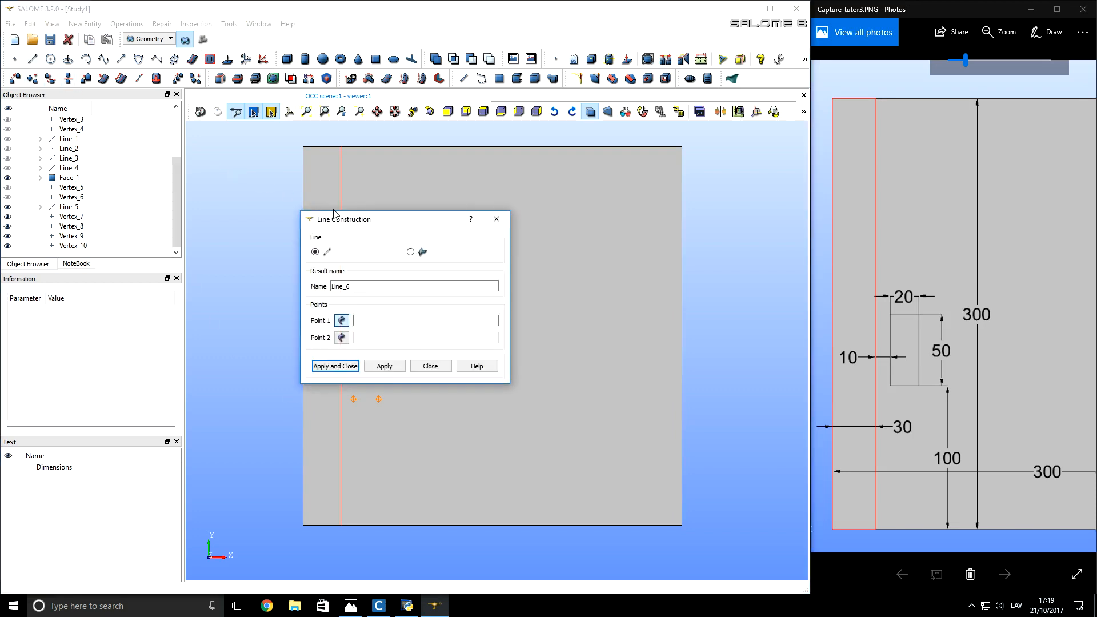
left_click_drag(351, 220, 446, 182)
left_click(354, 398)
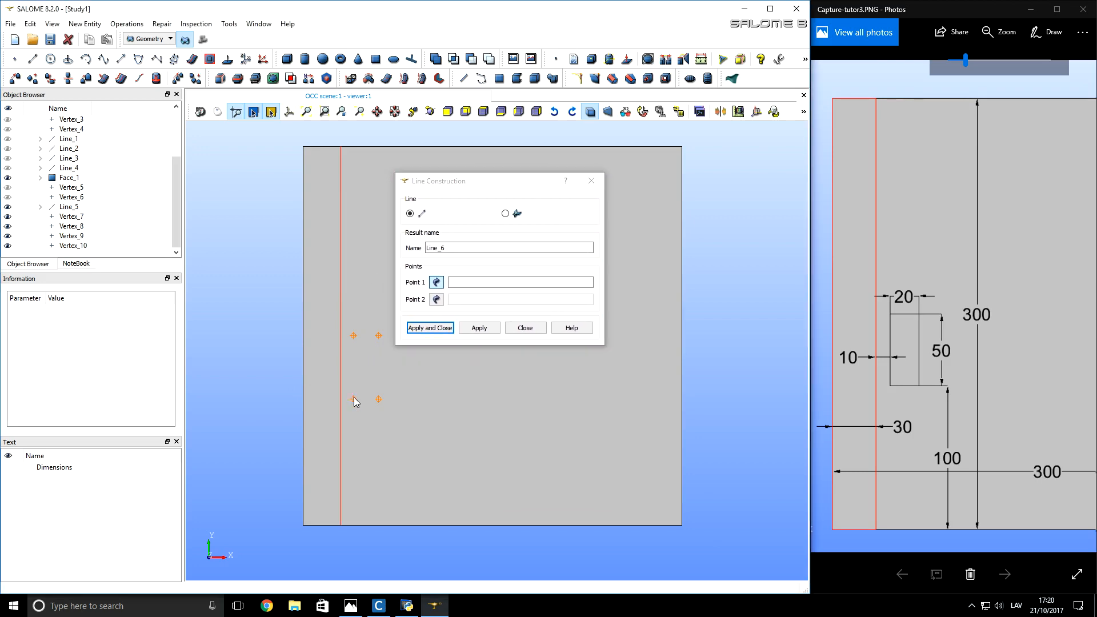
left_click(353, 336)
left_click(479, 328)
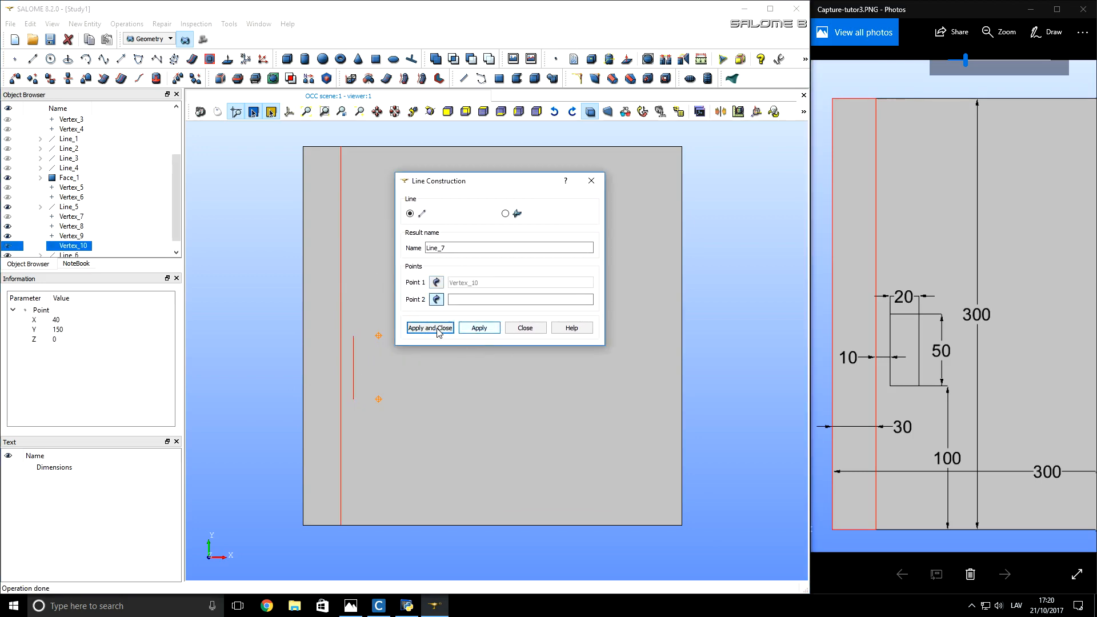
left_click(378, 335)
left_click(471, 328)
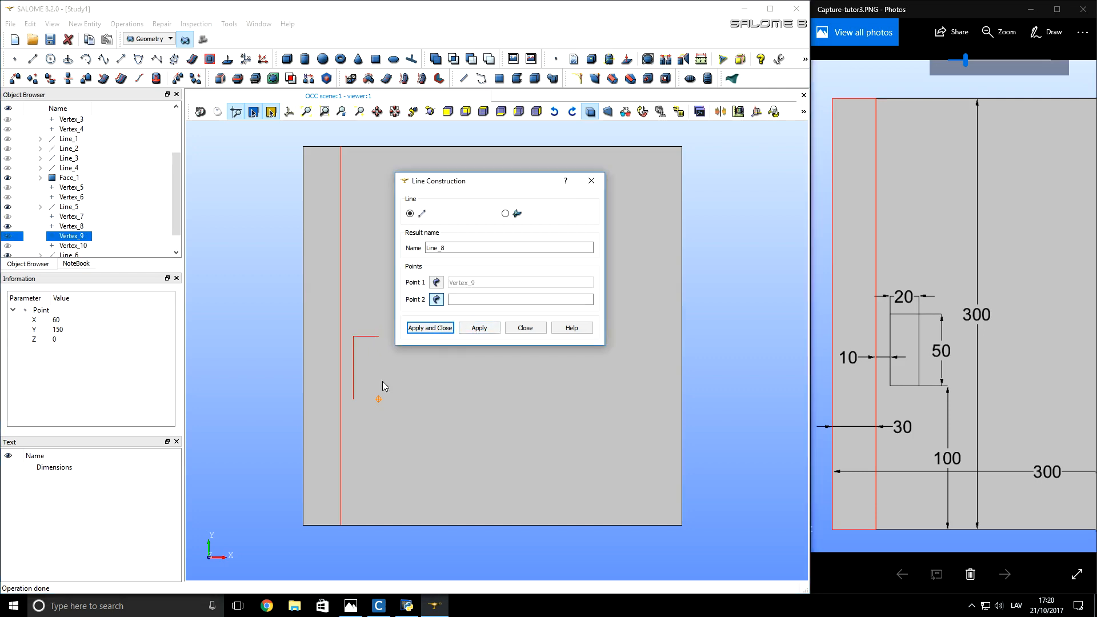
Close the inner rectangle with lines from (60, 150, 0) to (60, 100, 0) and from there to (40, 100, 0).
left_click(378, 398)
left_click(479, 328)
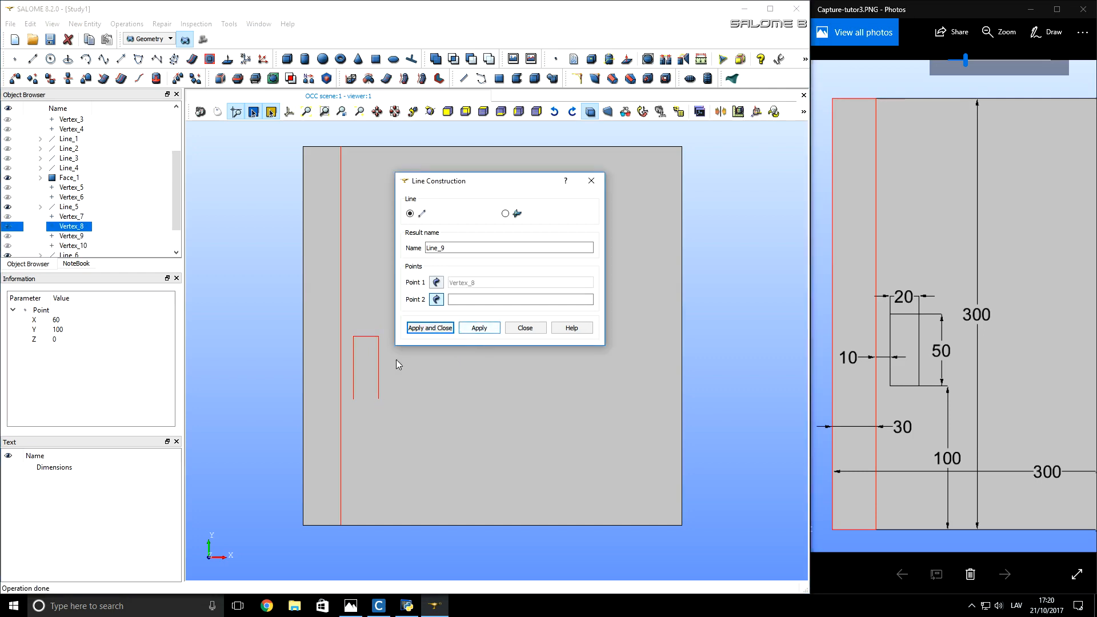
left_click(354, 398)
left_click(413, 331)
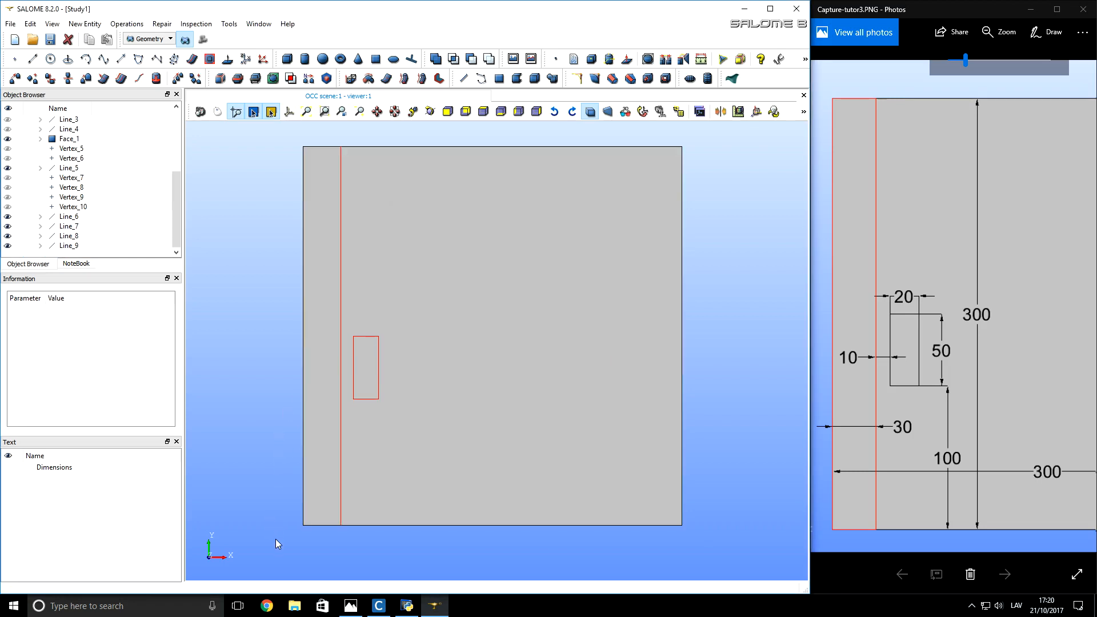
Partition the square face together with the dividing line and the four inner rectangle lines, with Face as resulting type.
left_click_drag(423, 449, 702, 137)
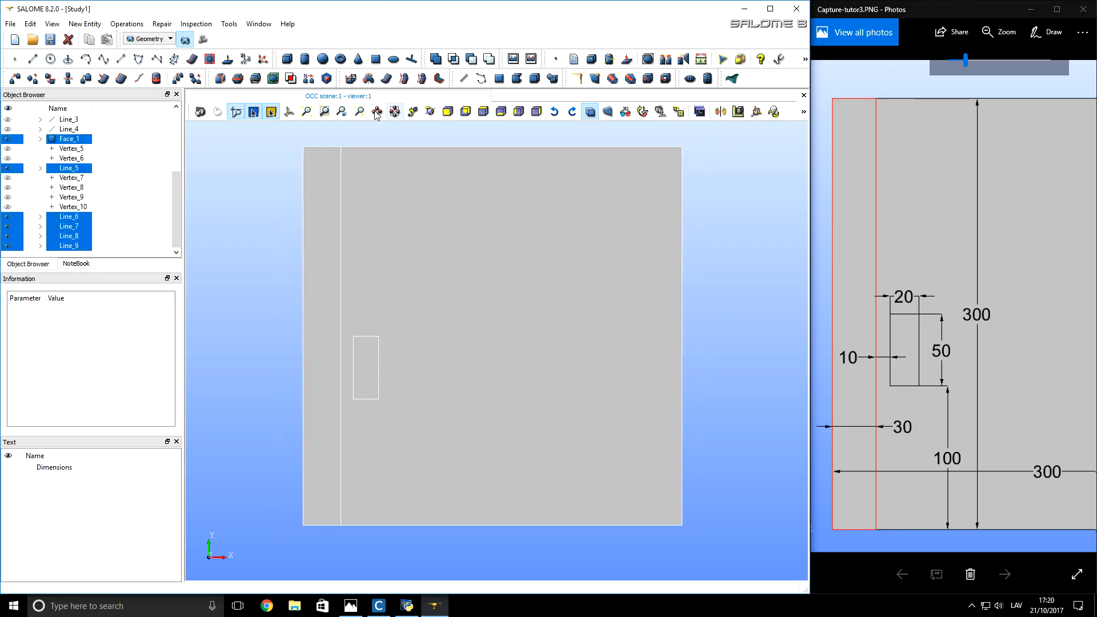
left_click(137, 26)
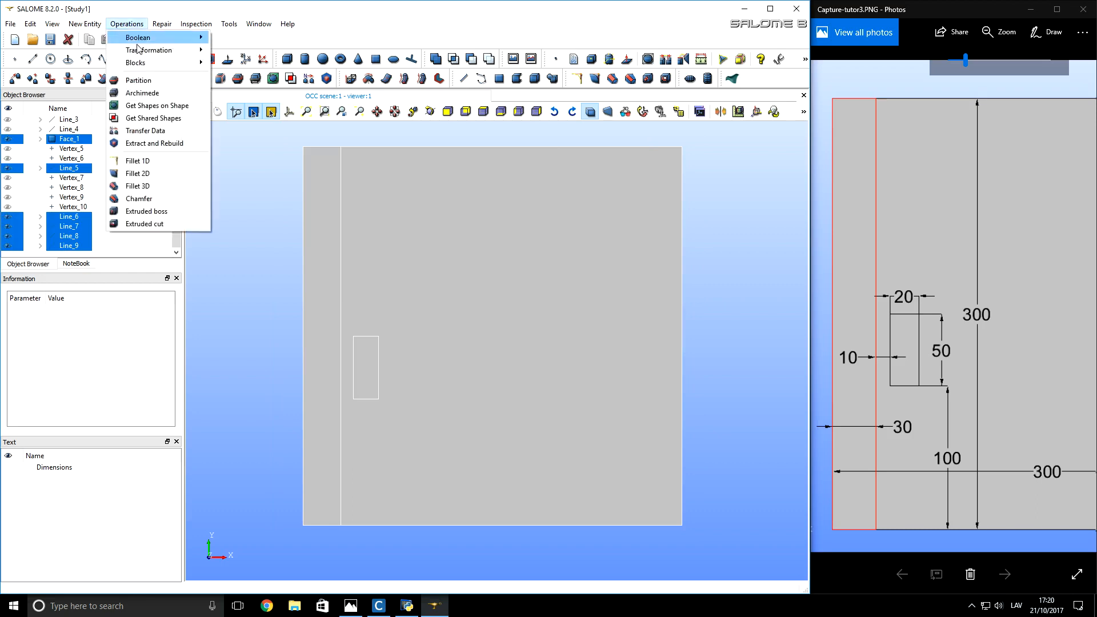
left_click(145, 81)
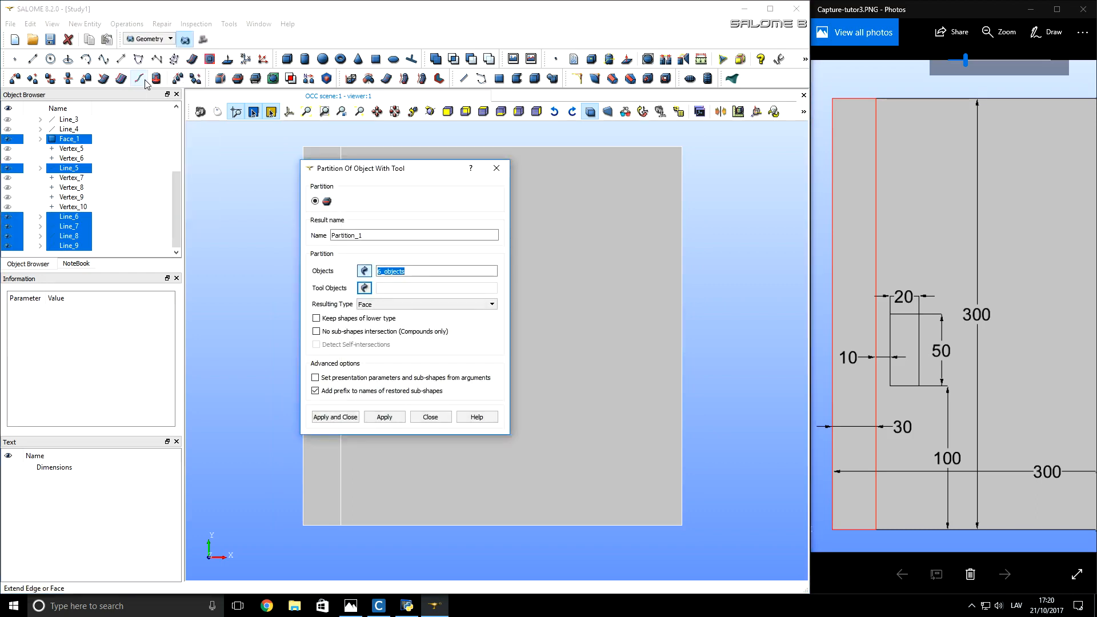
left_click(335, 417)
left_click(278, 435)
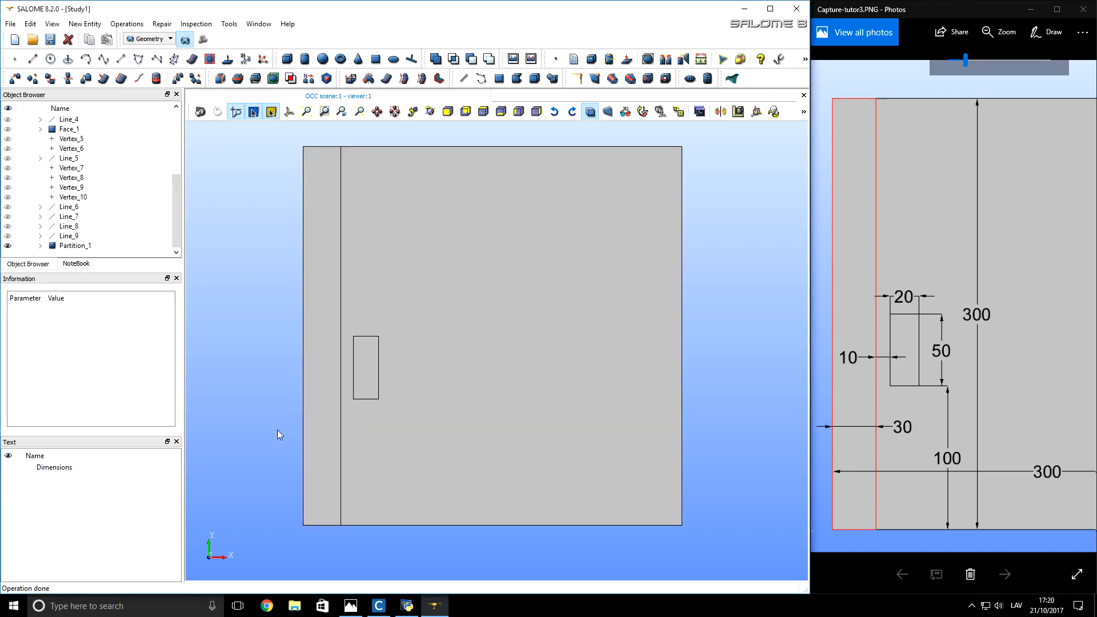
left_click(392, 419)
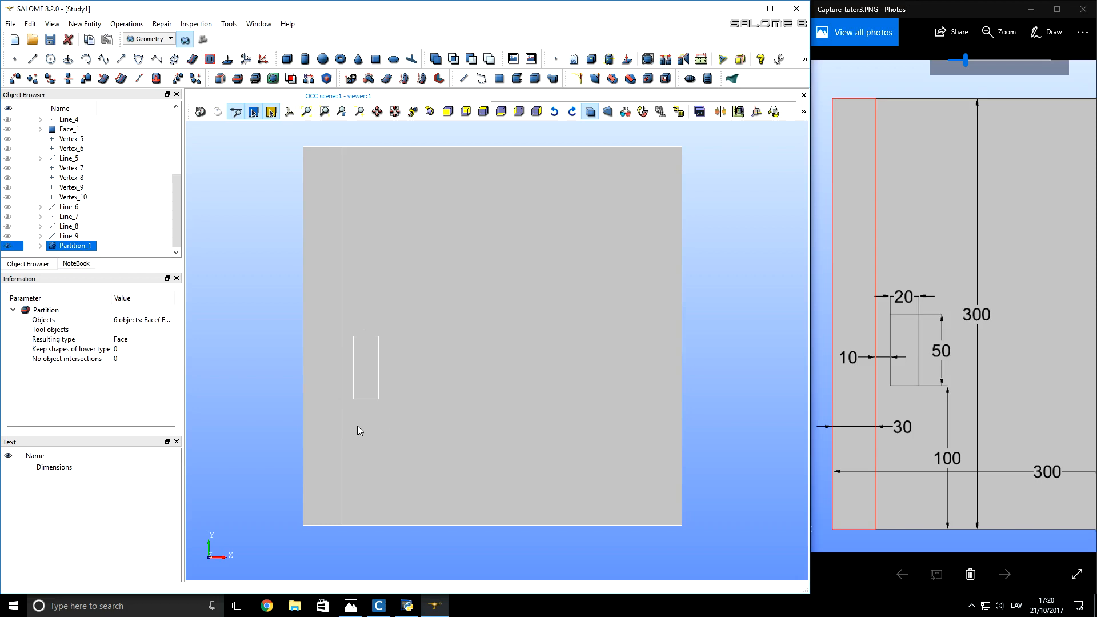
left_click(276, 457)
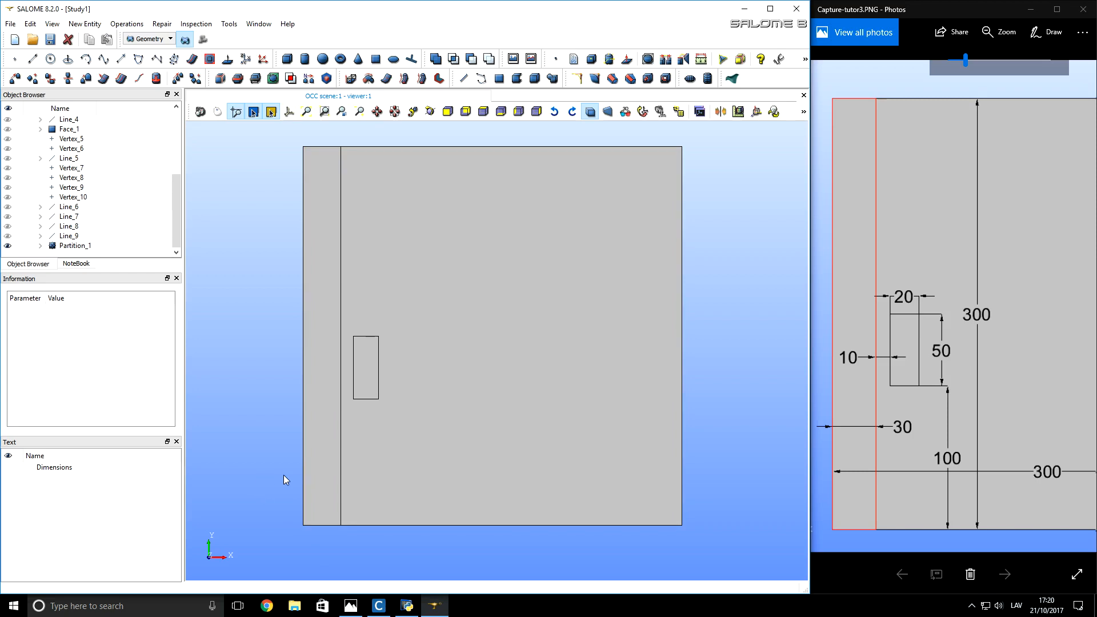
Create a face group named billet on the partition from the narrow strip beside the dividing line.
left_click(74, 246)
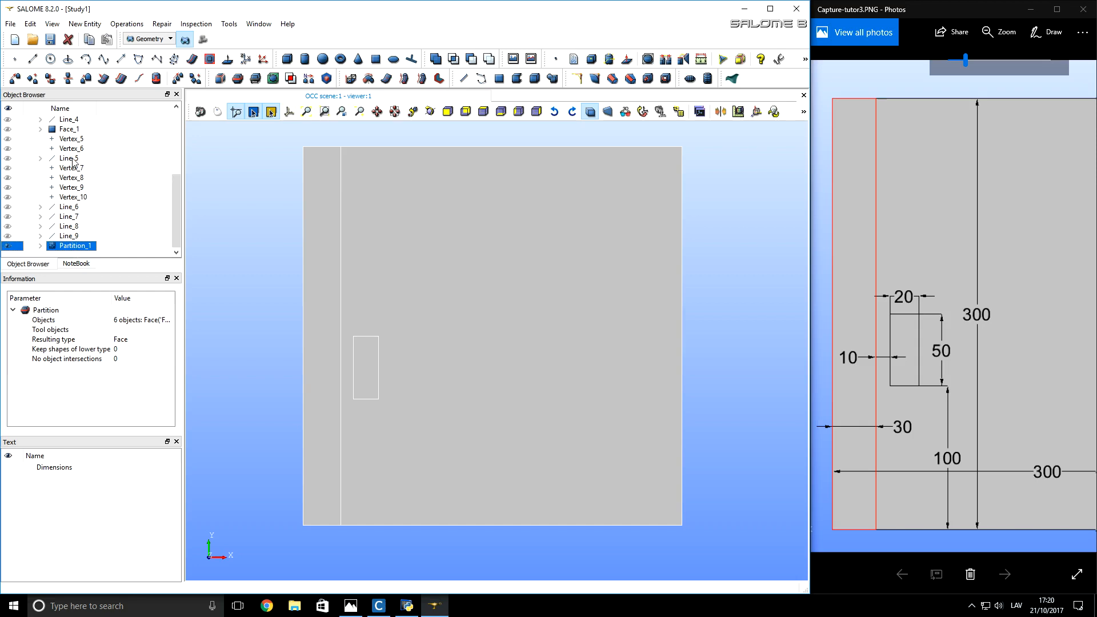
left_click(84, 24)
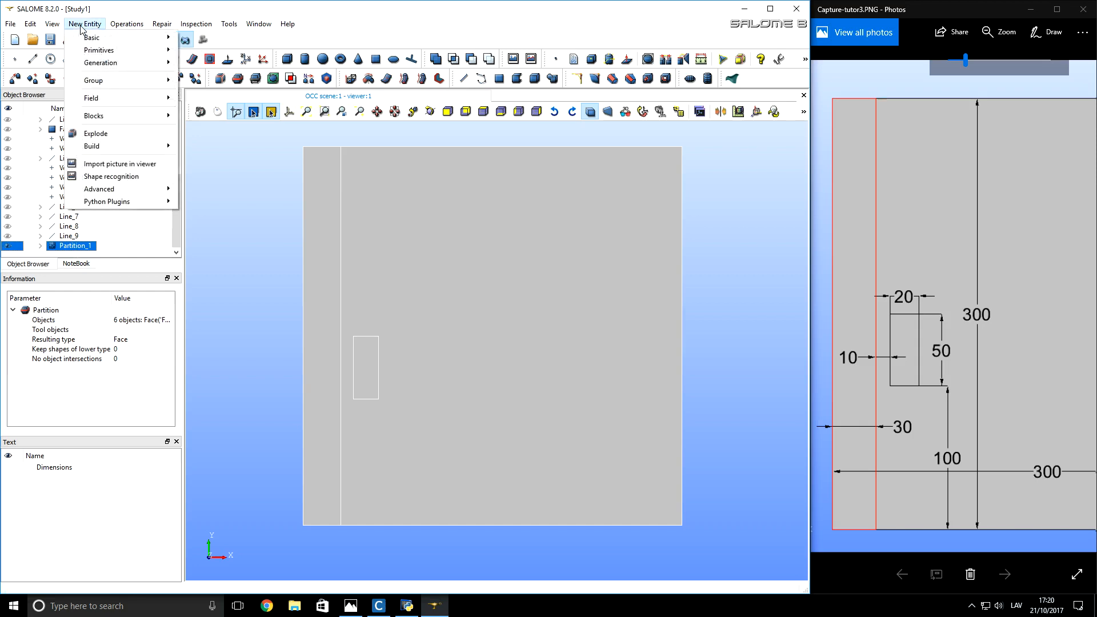
mouse_move(105, 89)
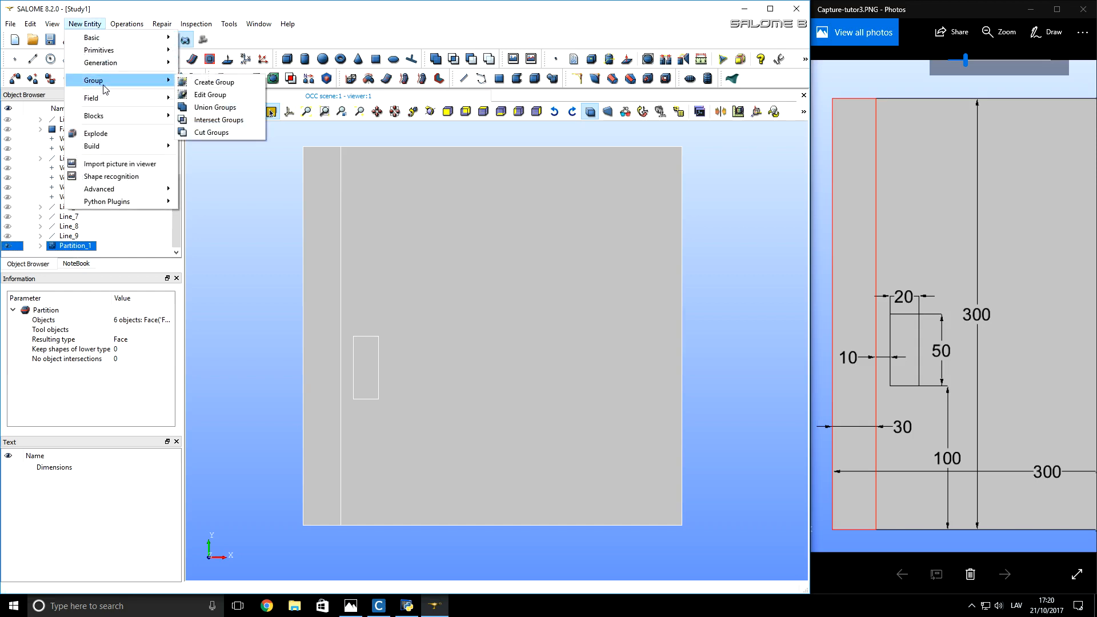
left_click(198, 86)
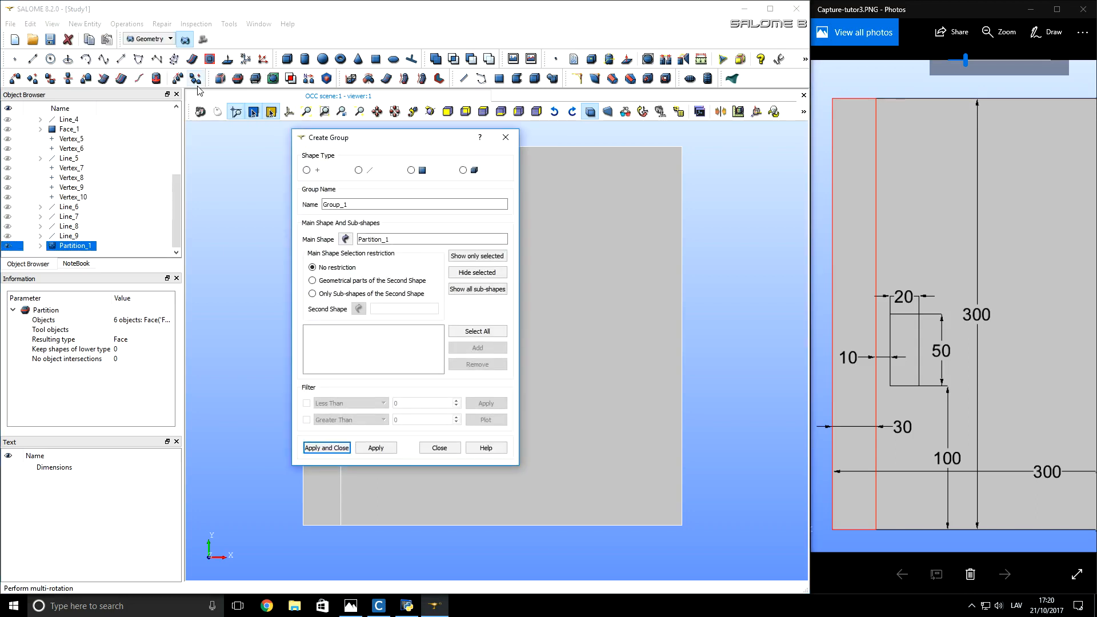
left_click_drag(344, 143, 463, 185)
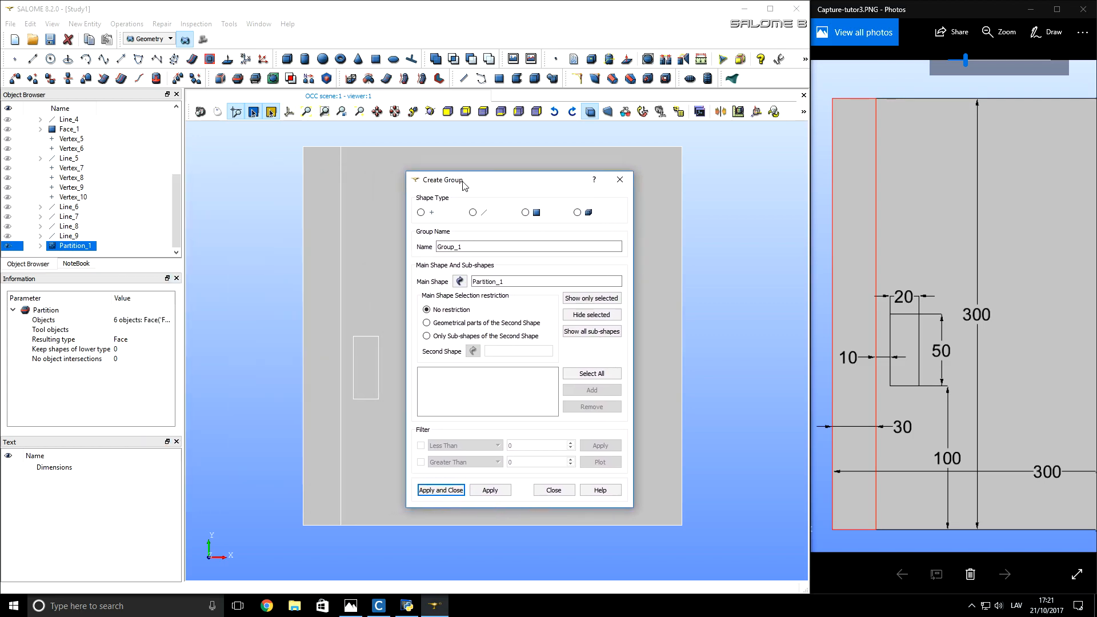
left_click(526, 213)
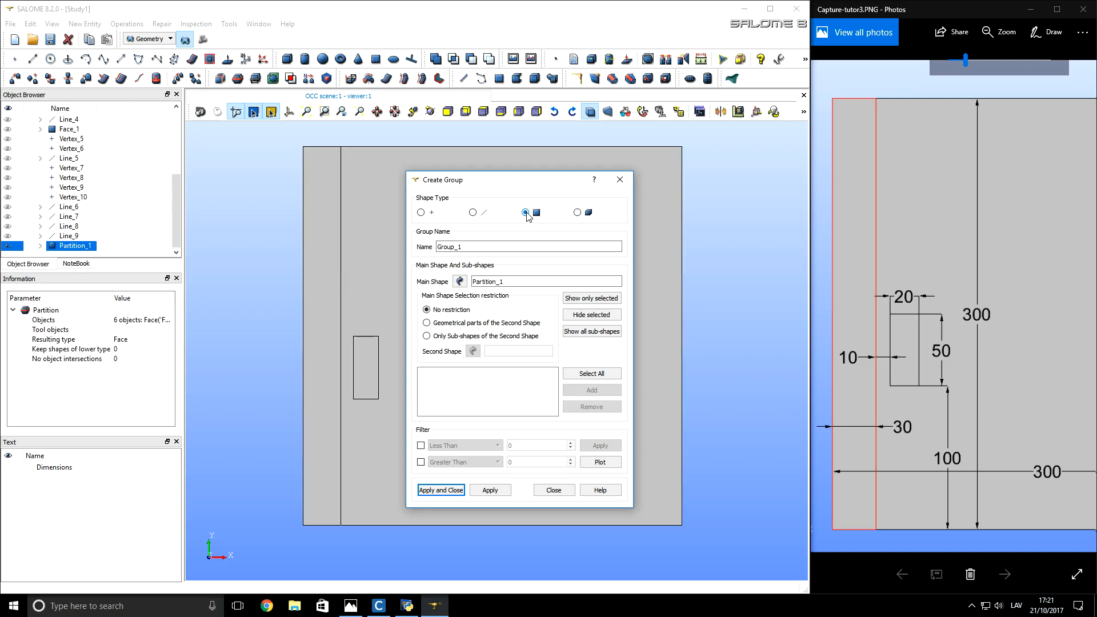
left_click(323, 309)
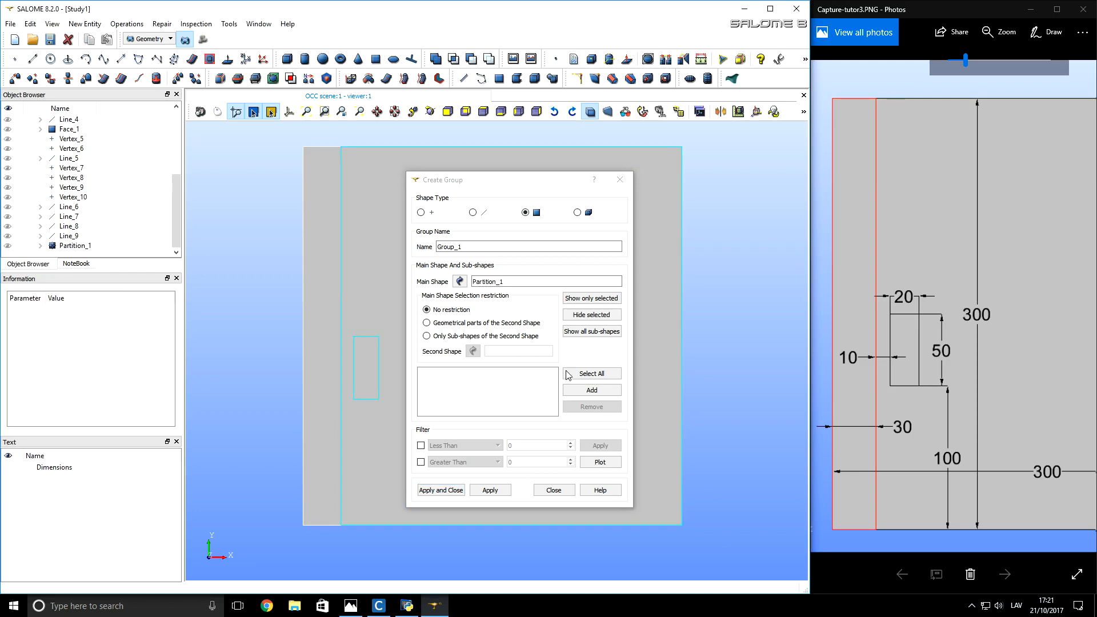
left_click(592, 390)
double_click(477, 249)
type("billet")
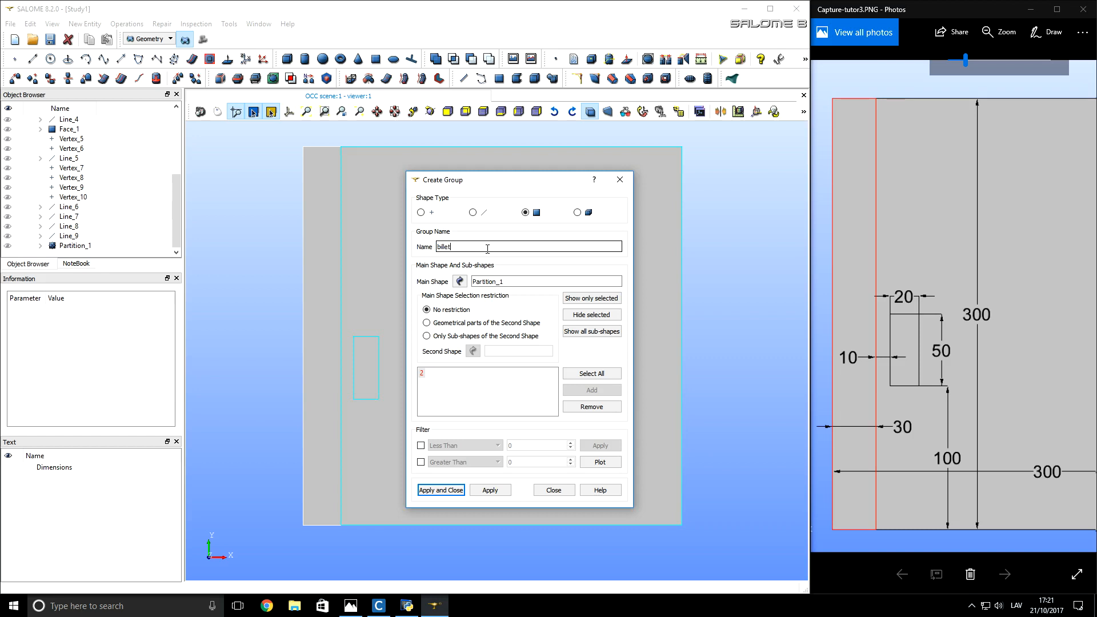
left_click(497, 491)
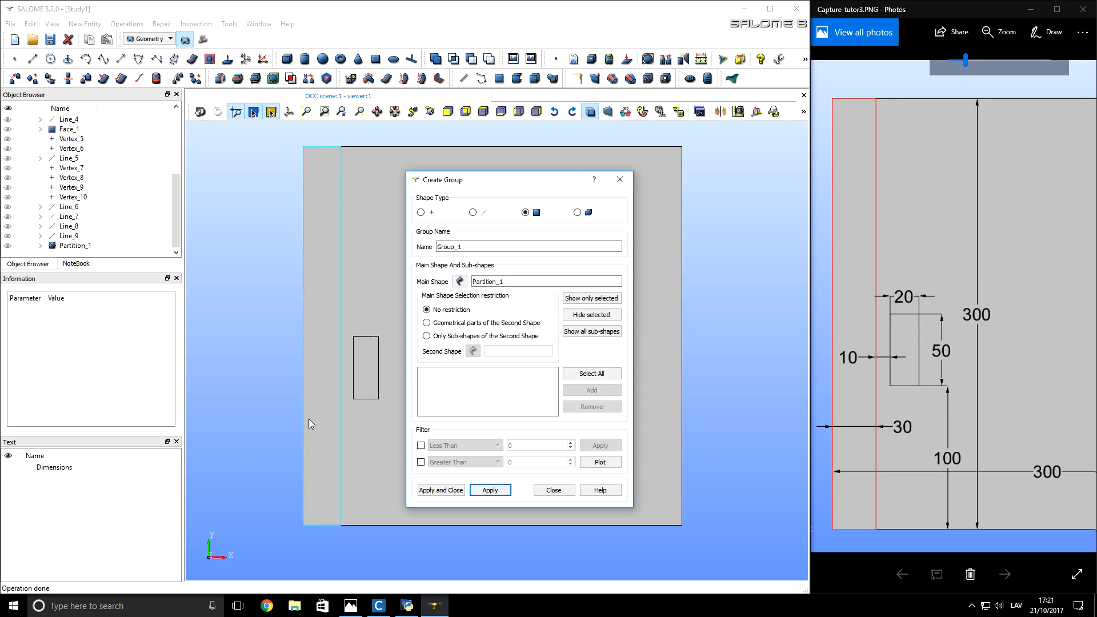
Create a face group named inductor on the partition from the small inner rectangle.
left_click(40, 246)
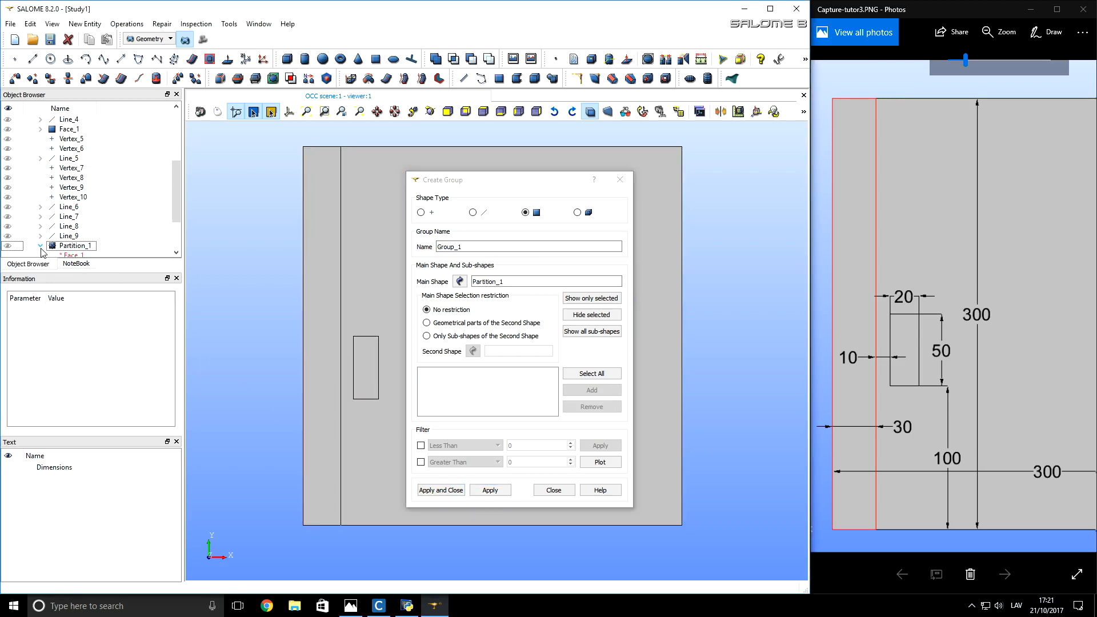
scroll(92, 250, "down", 2)
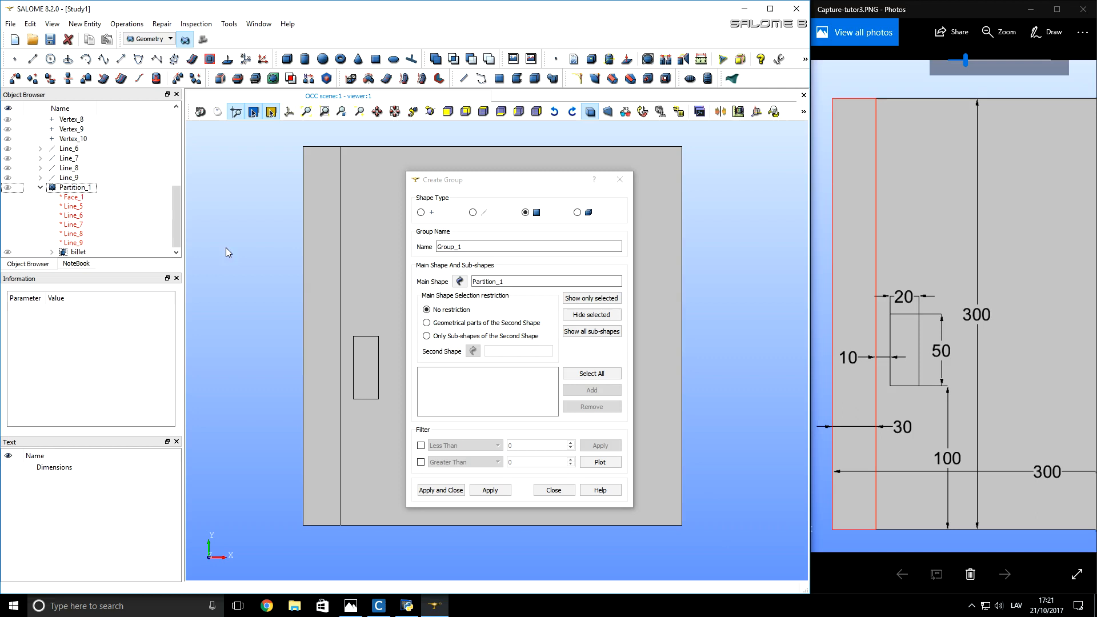
left_click(358, 352)
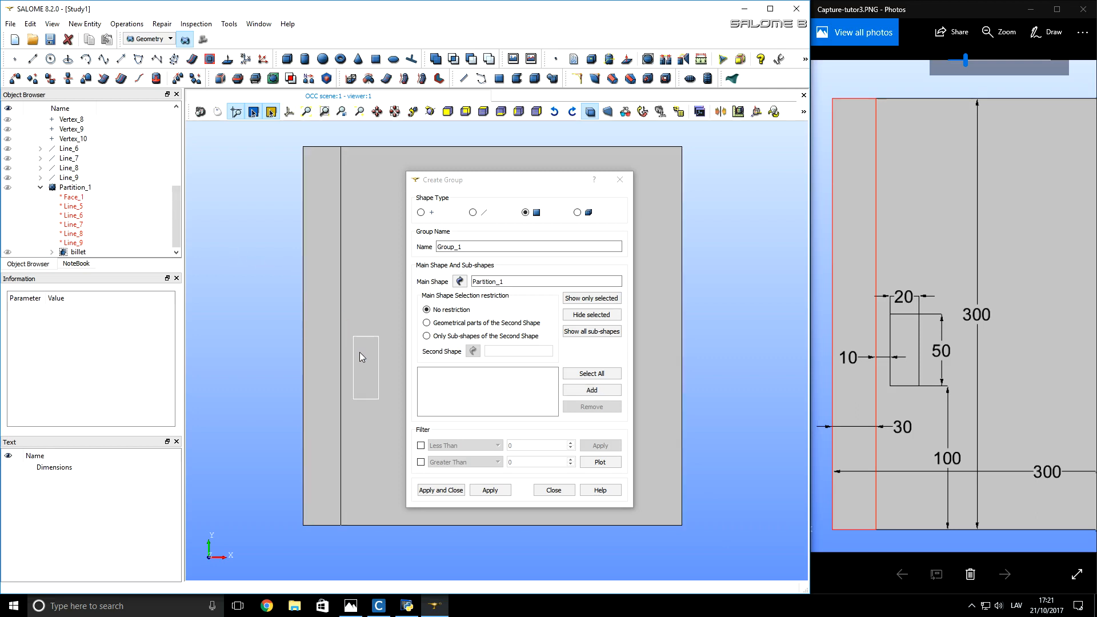
left_click(571, 391)
double_click(457, 244)
type("inductor")
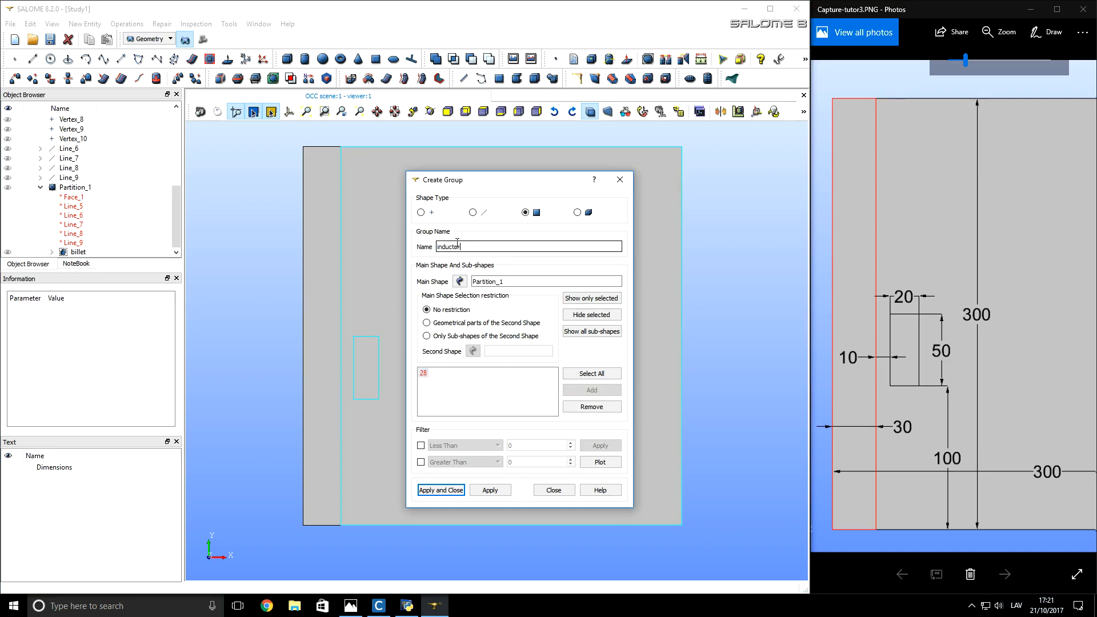
left_click(489, 490)
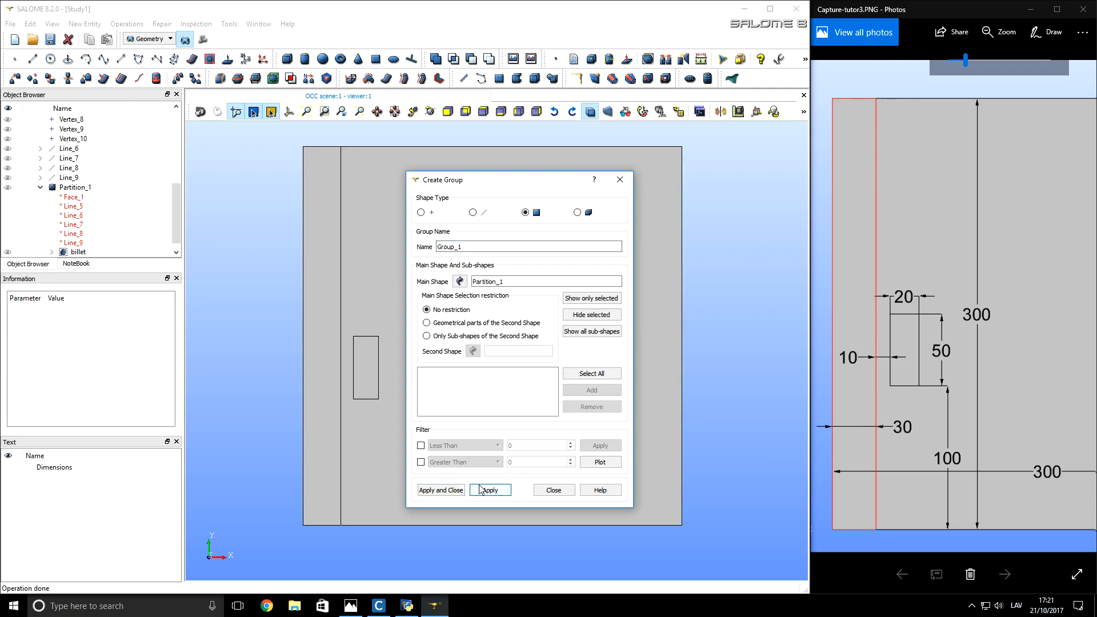
Create a face group named air on the partition from the large region surrounding the inner rectangle.
left_click(383, 447)
left_click(574, 389)
double_click(464, 247)
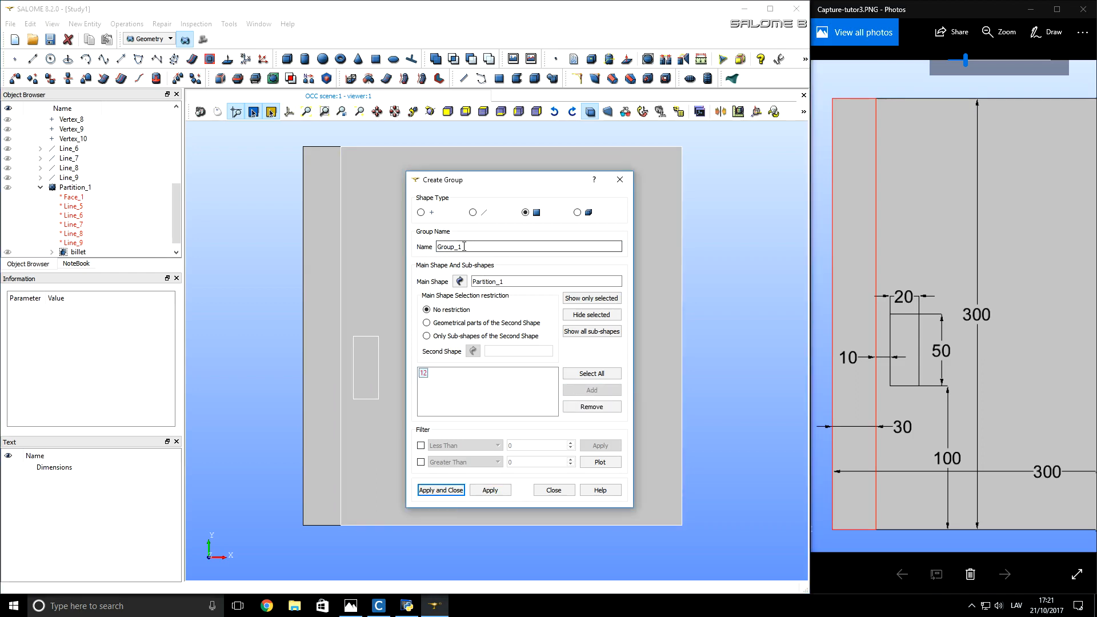
type("air")
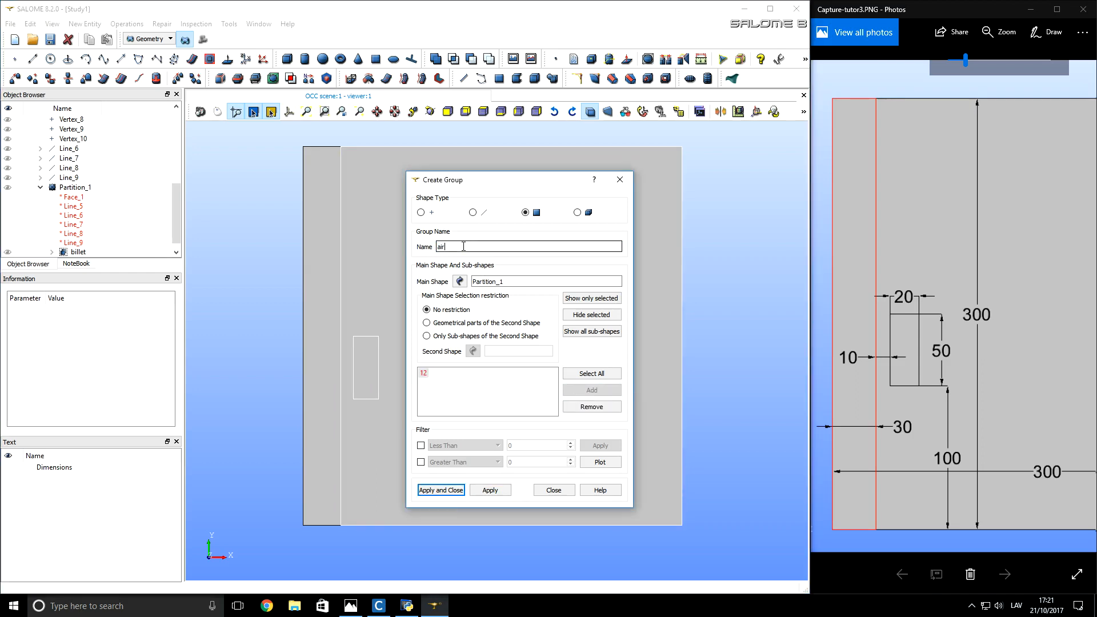
left_click(481, 493)
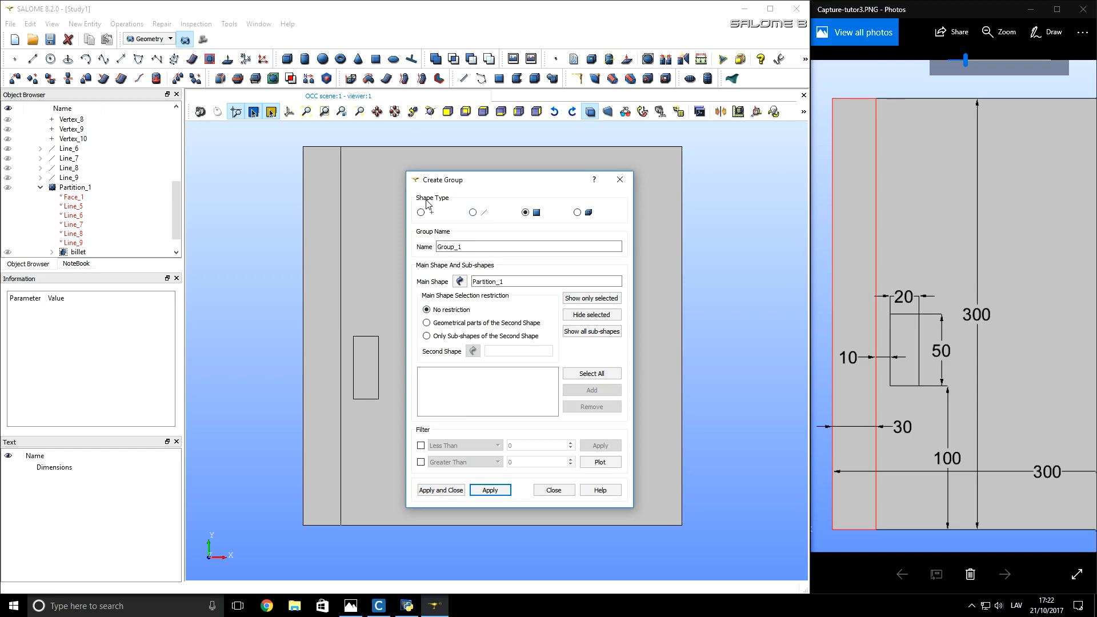
Create an edge group named billetAxis on the partition from the outer vertical edge of the narrow billet strip.
left_click(477, 214)
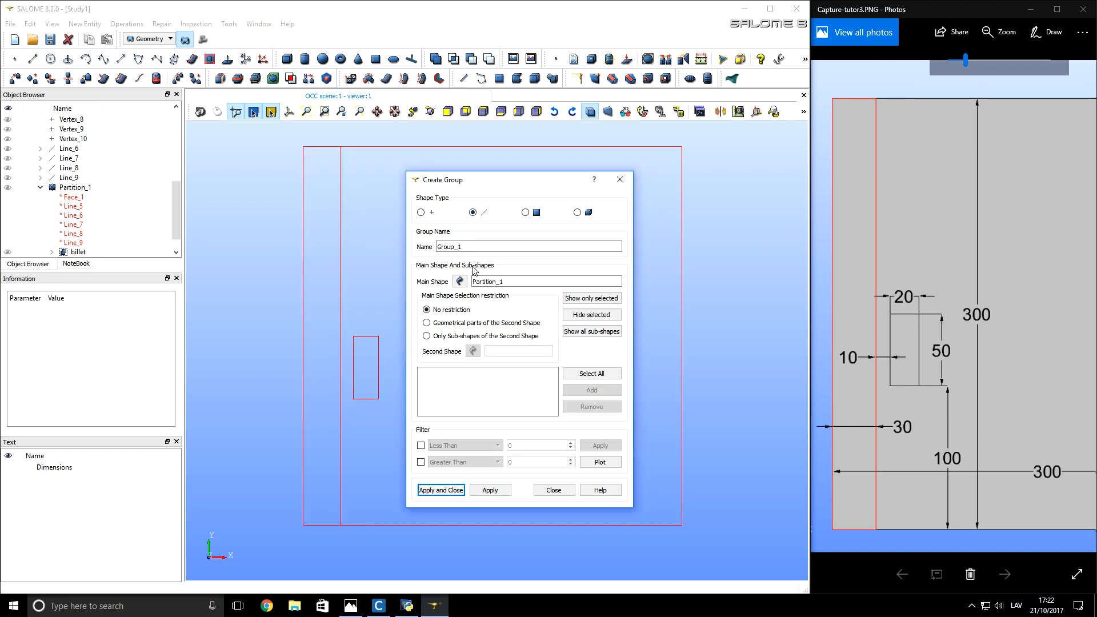
left_click(302, 380)
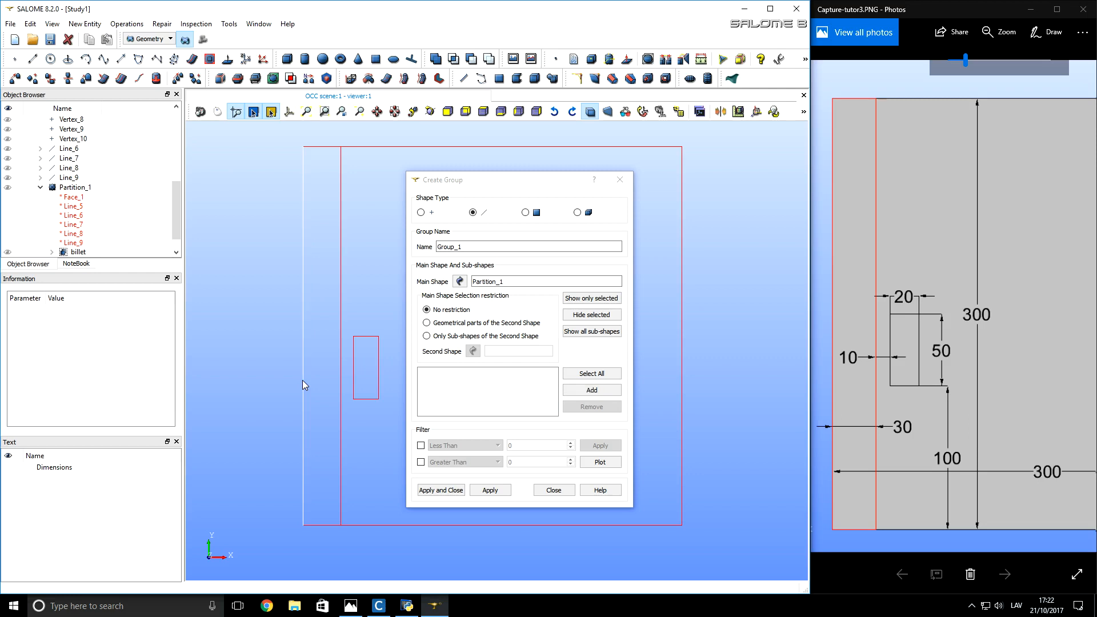
left_click(592, 390)
left_click(485, 245)
double_click(486, 245)
type("billetAxis")
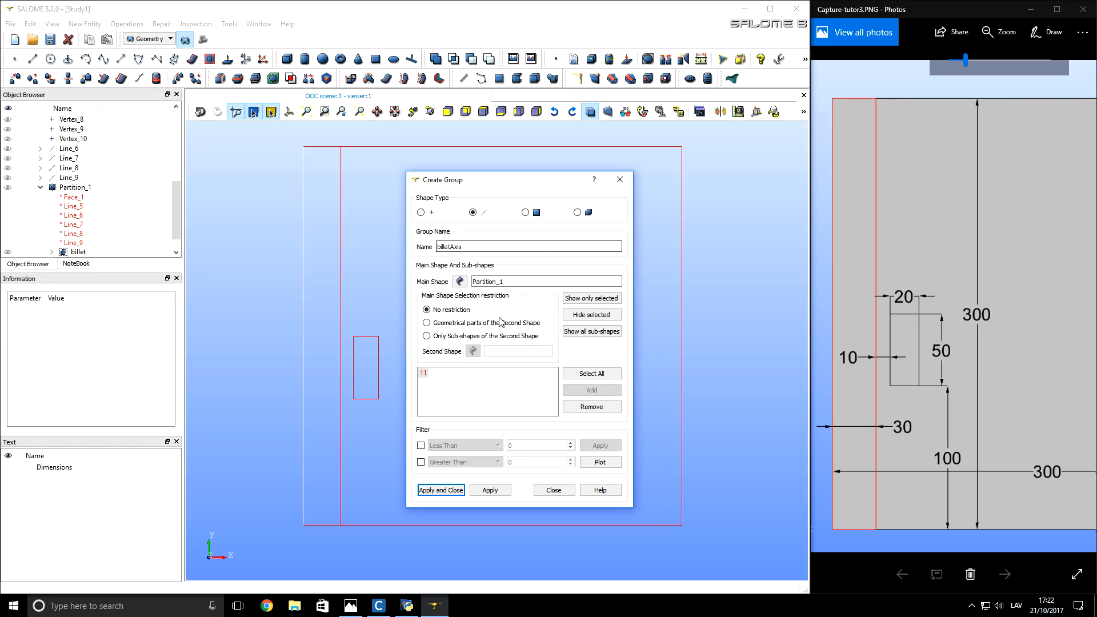
left_click(490, 489)
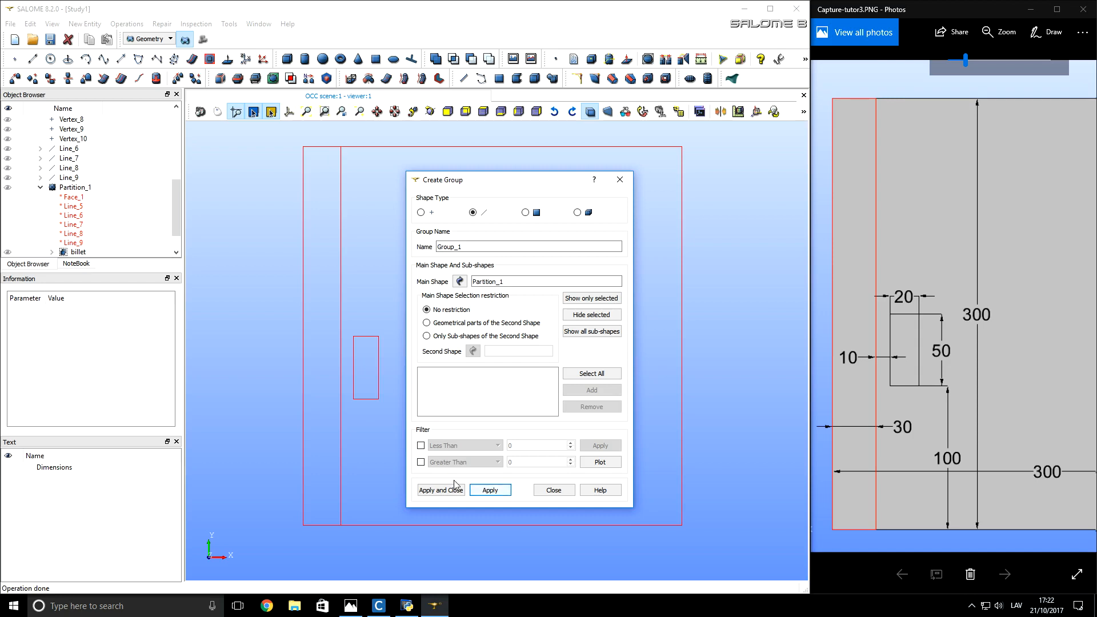
Create an edge group named billetOut from the short upper and lower edges of the billet strip.
left_click(324, 147)
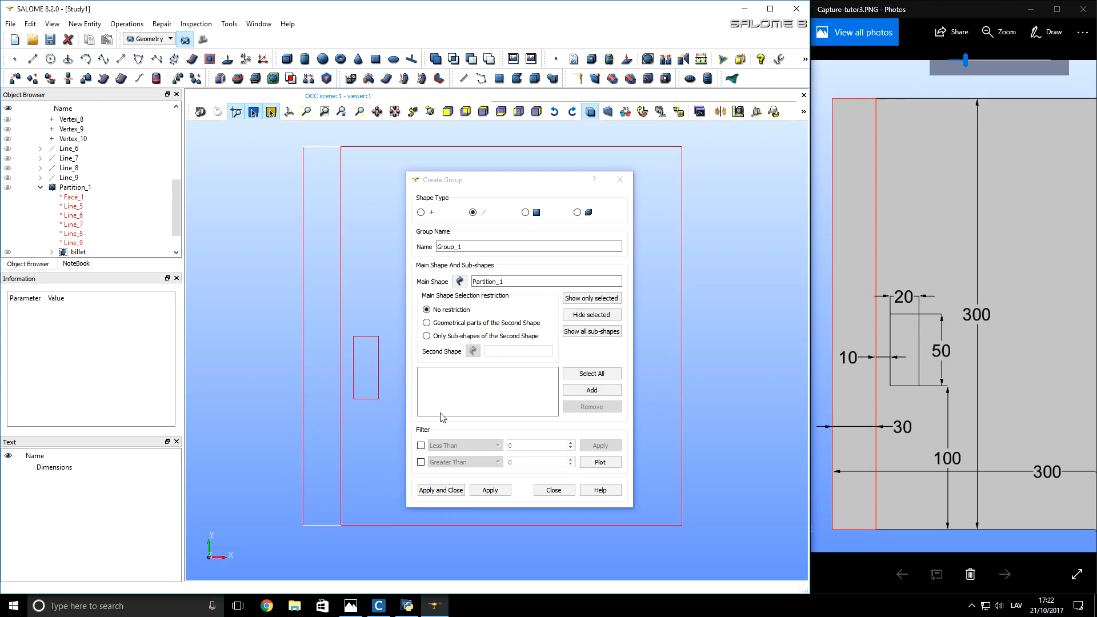
left_click(576, 391)
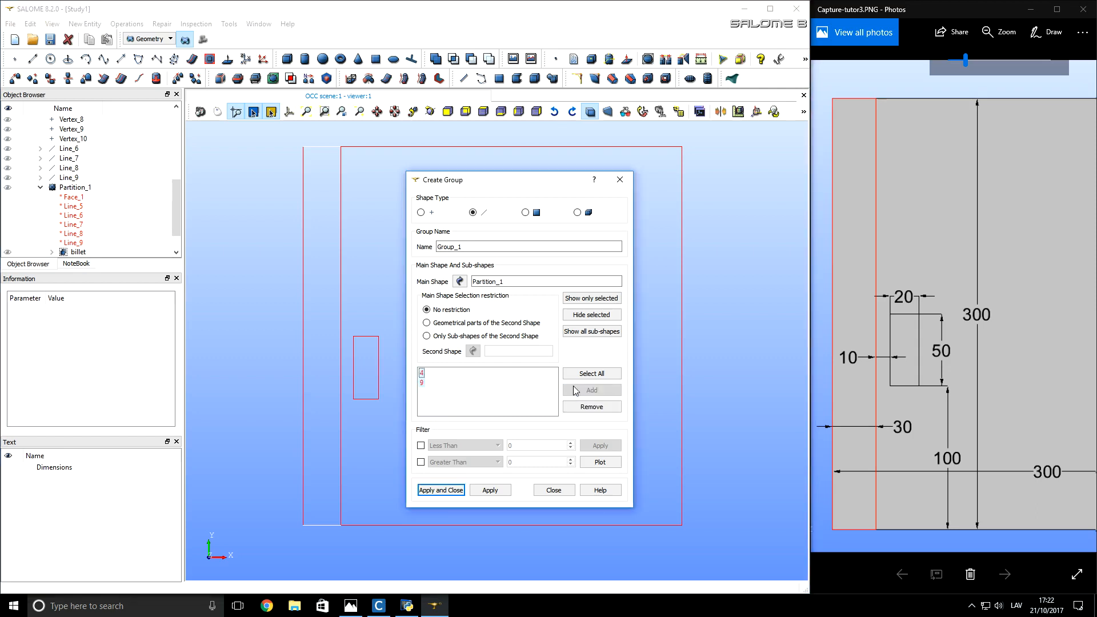
double_click(461, 245)
type("billetOut")
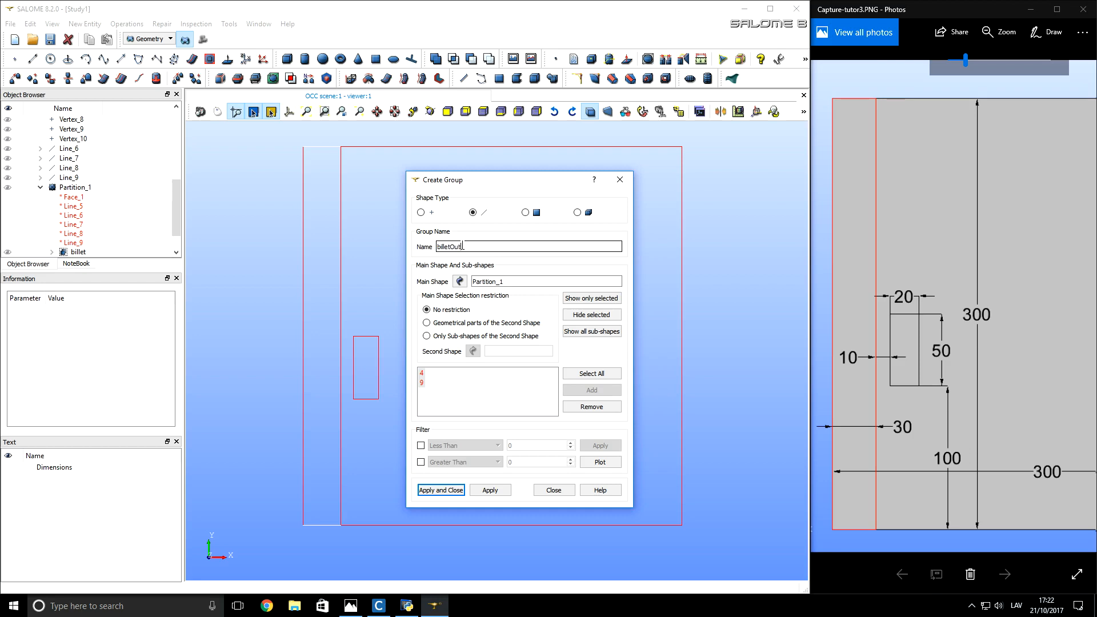
left_click(489, 490)
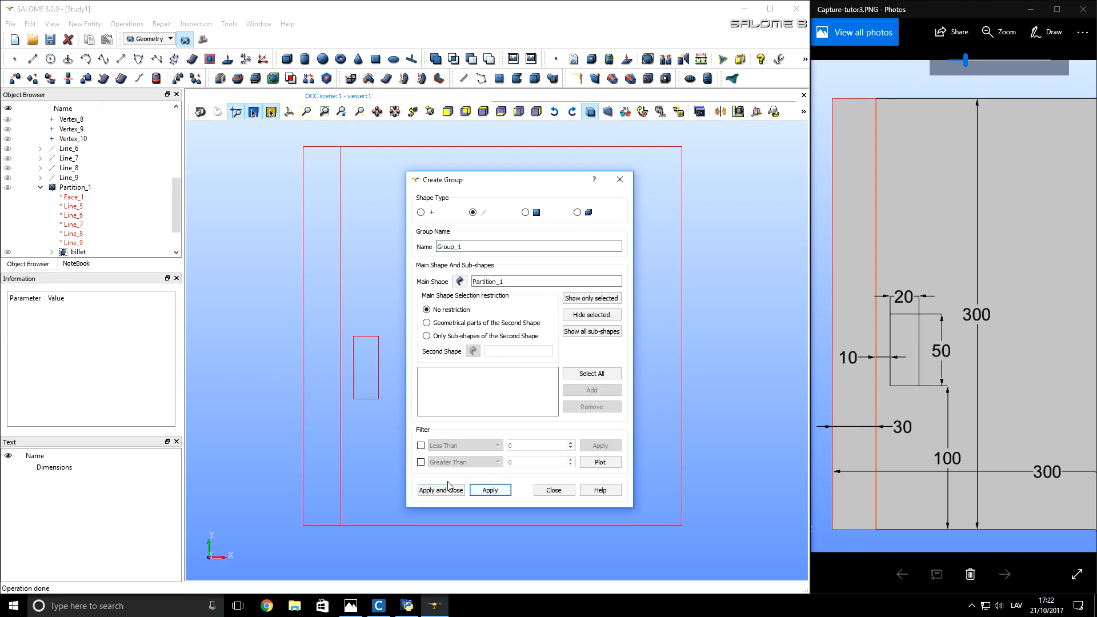
Create an edge group named heatLoss from the vertical dividing line between the billet strip and the air region.
left_click(341, 431)
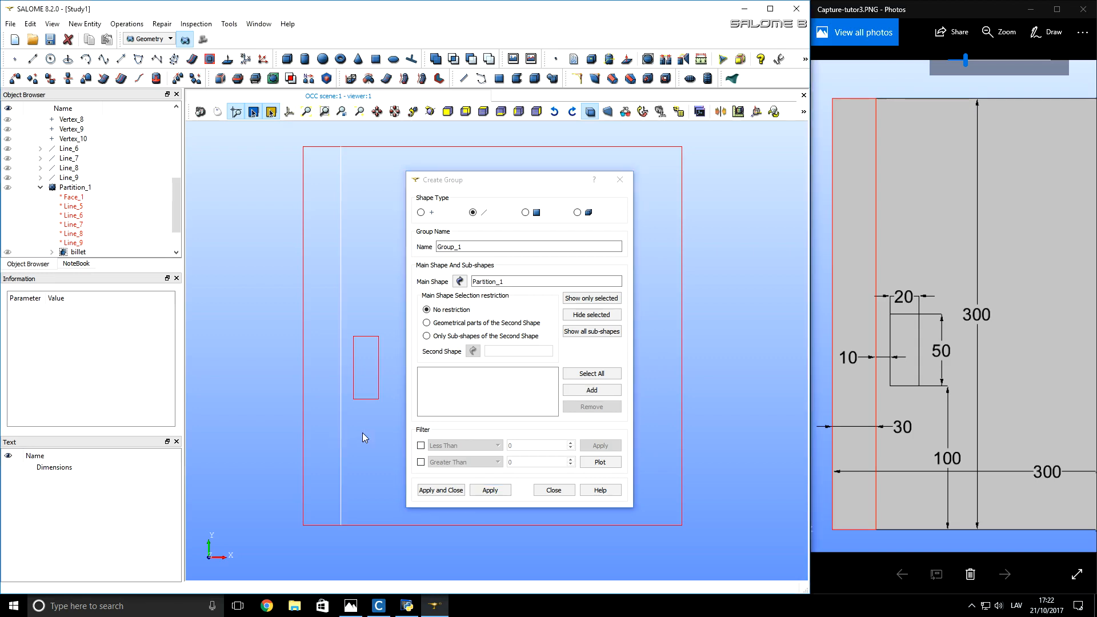
left_click(592, 390)
double_click(505, 246)
type("heatLoss")
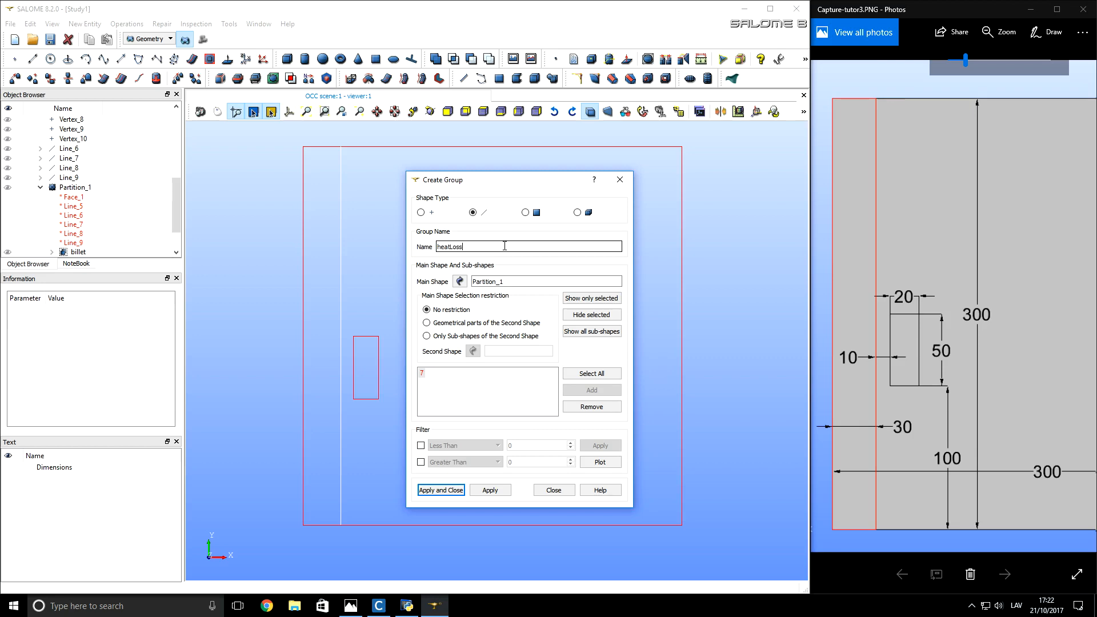
left_click(497, 495)
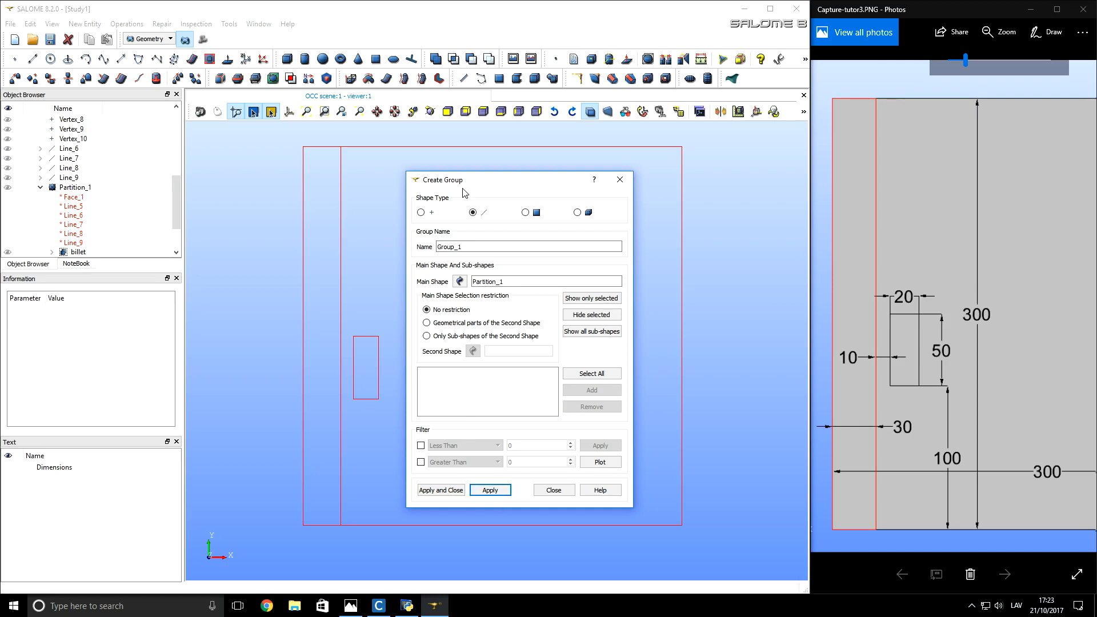
Create an edge group named farField from the air region's three outer edges and finish creating groups.
left_click(457, 146)
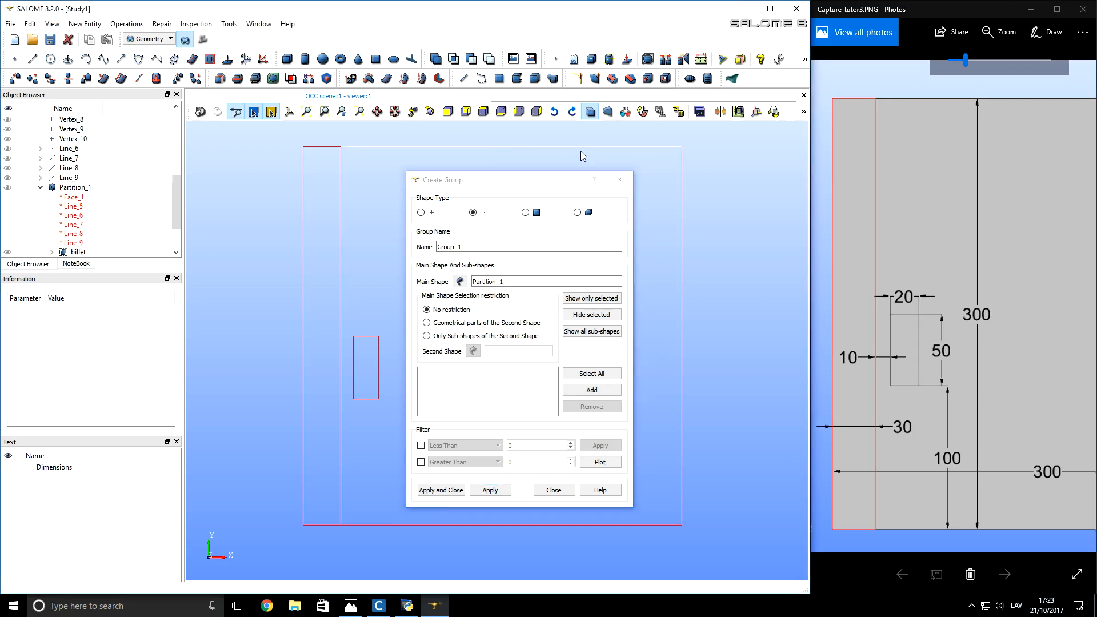
left_click(682, 174, "shift")
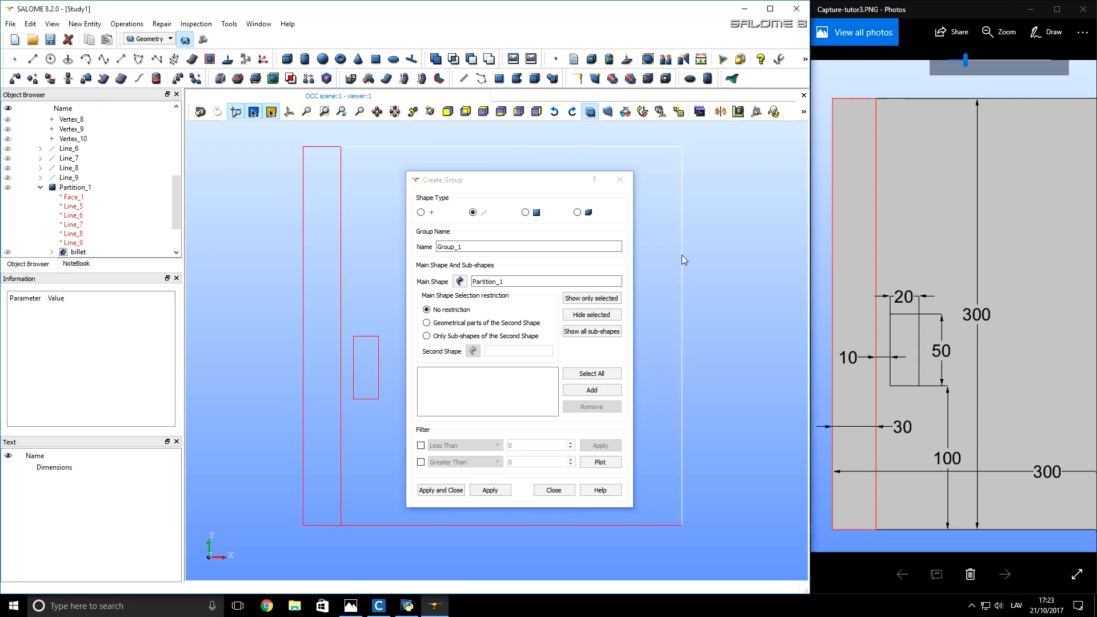
left_click(657, 525, "shift")
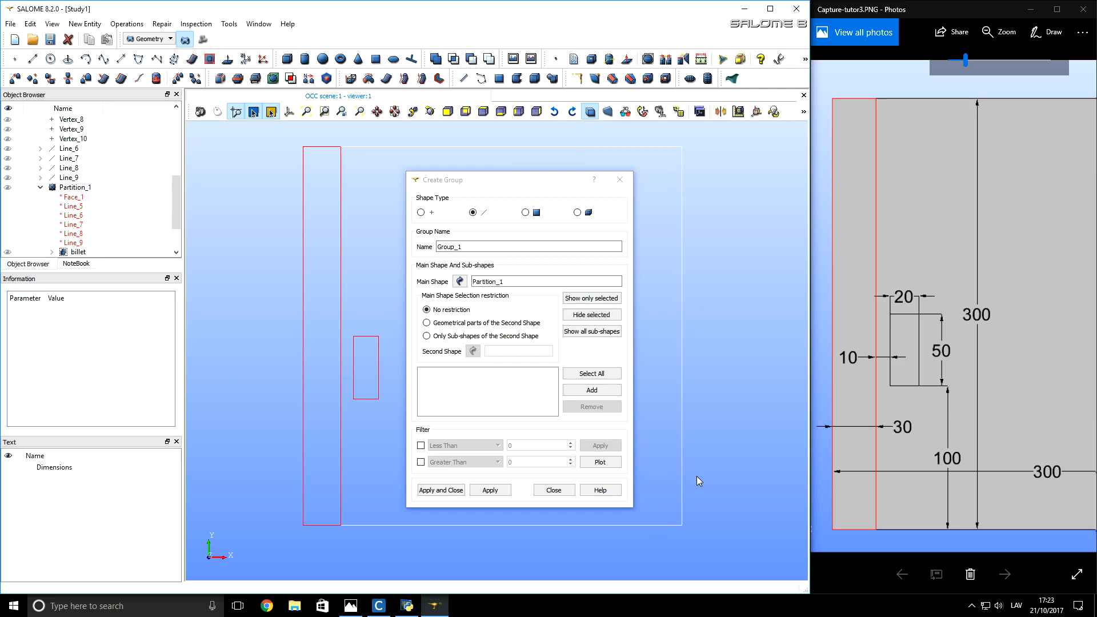
left_click(591, 388)
double_click(494, 246)
type("f")
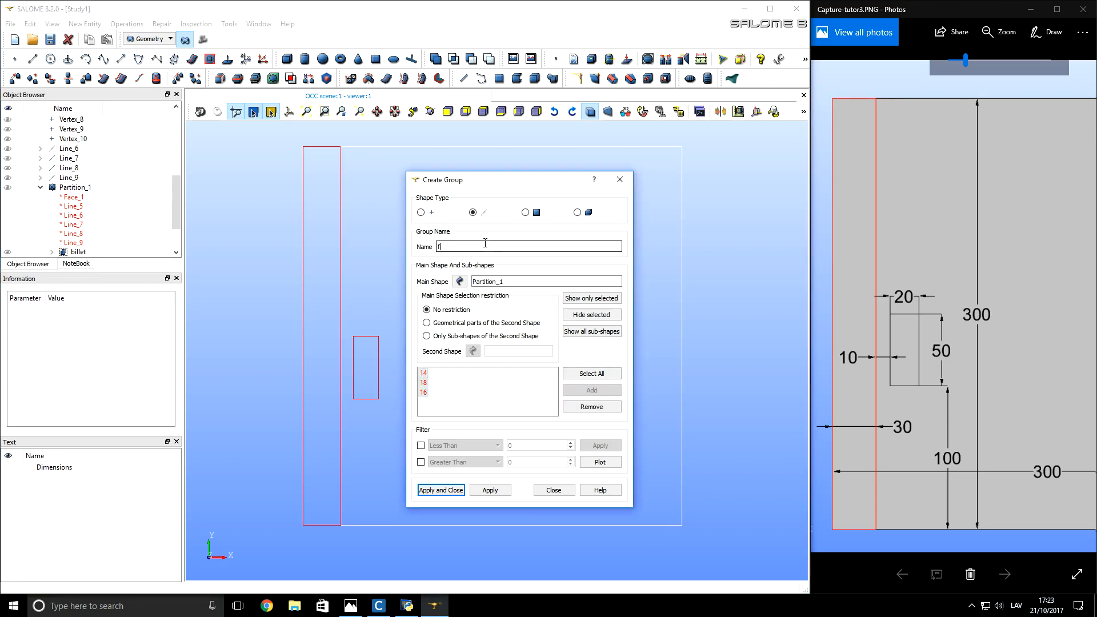
type("arField")
left_click(445, 490)
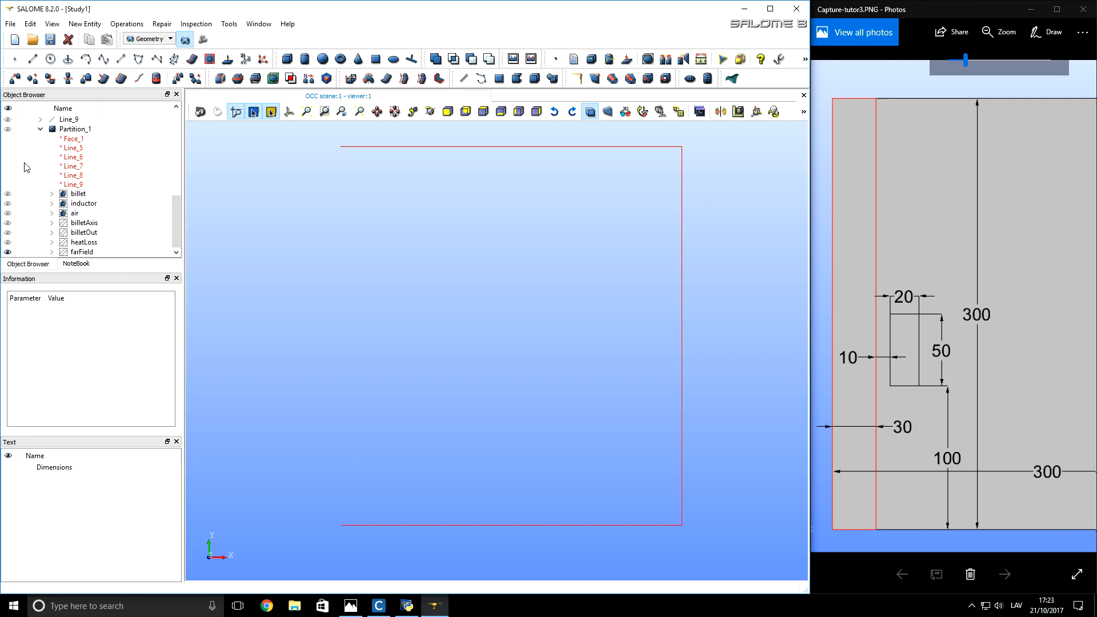
Display the whole partition in the viewer again and clear its selection.
left_click(7, 129)
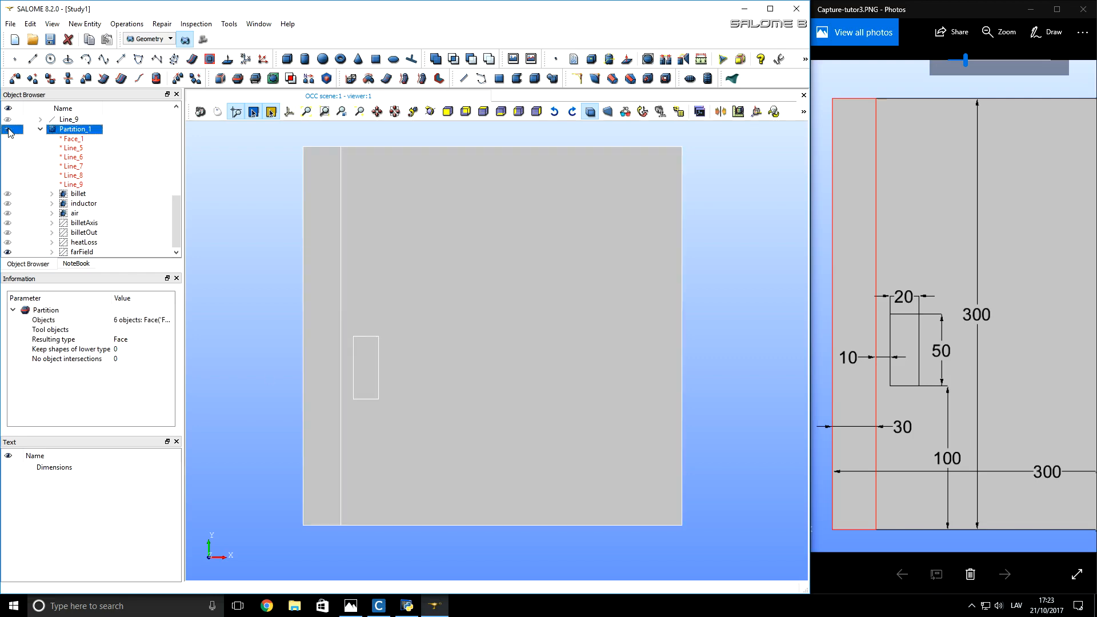
left_click(262, 287)
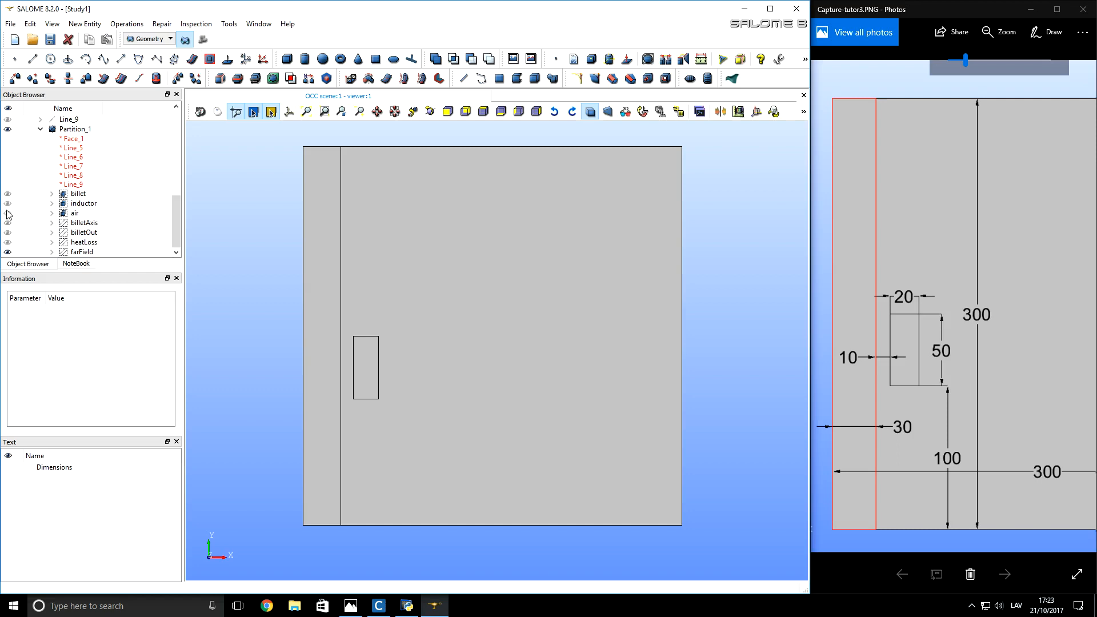
left_click(8, 251)
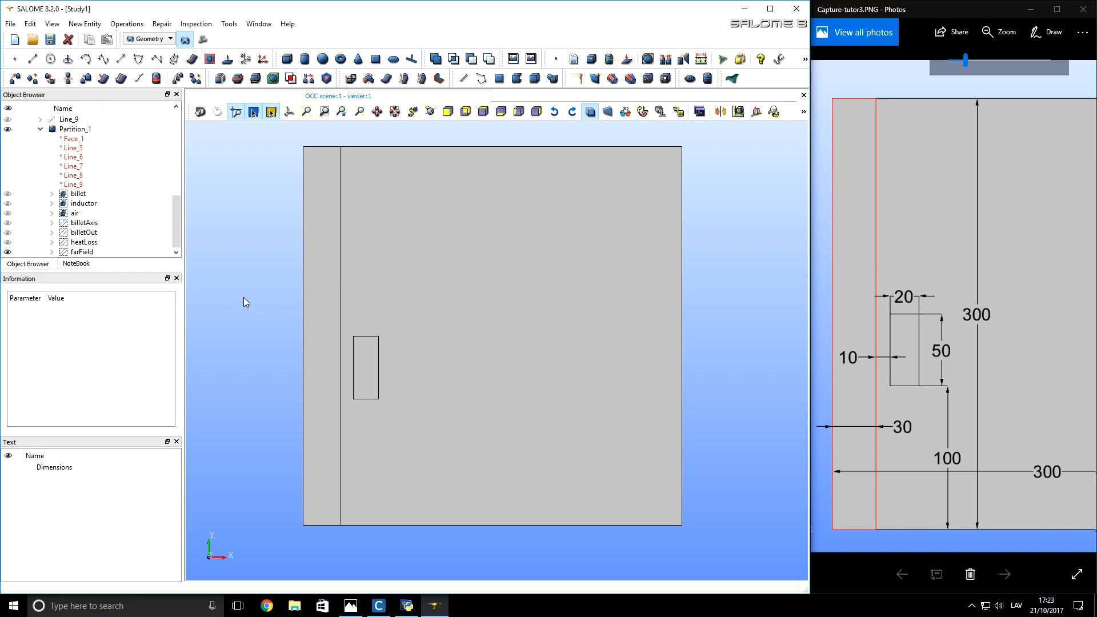